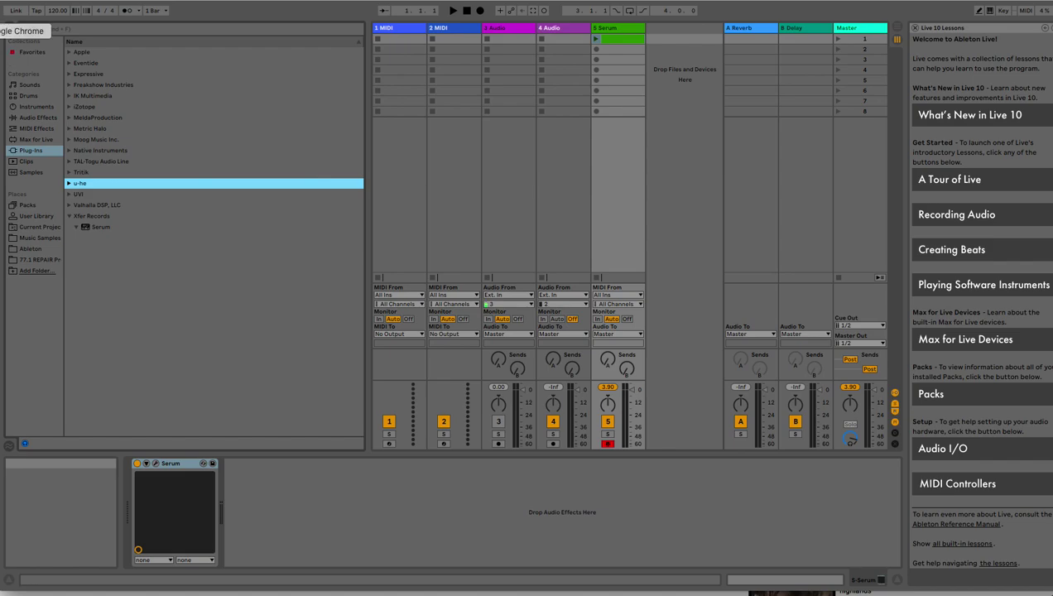
# Switch to Chrome, skim through the Arvo Pärt rehearsal video on YouTube, and view the church tower photo
pyautogui.click(1, 31)
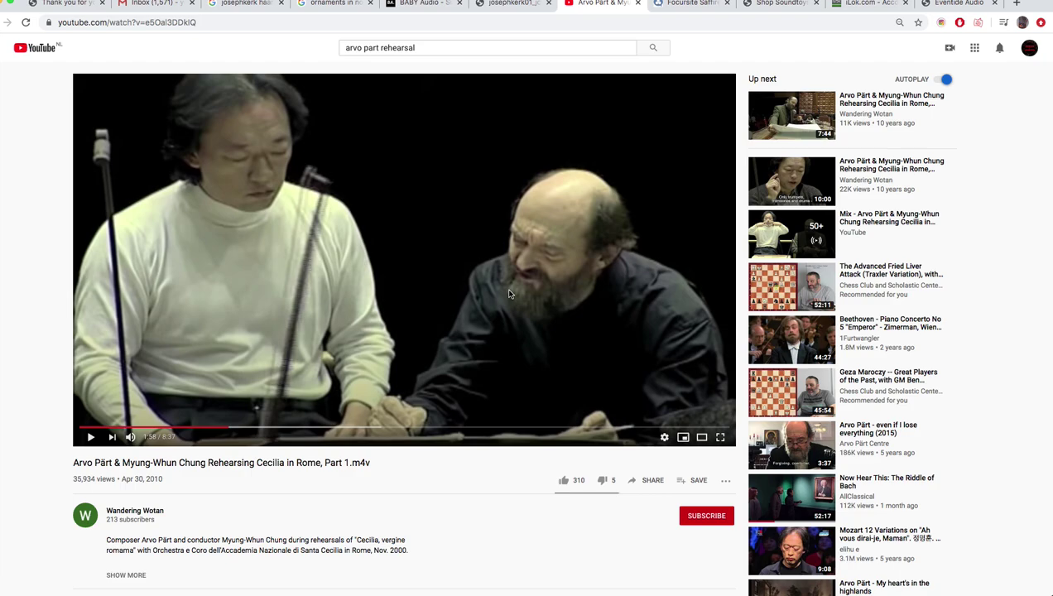
pyautogui.scroll(-1, 509, 294)
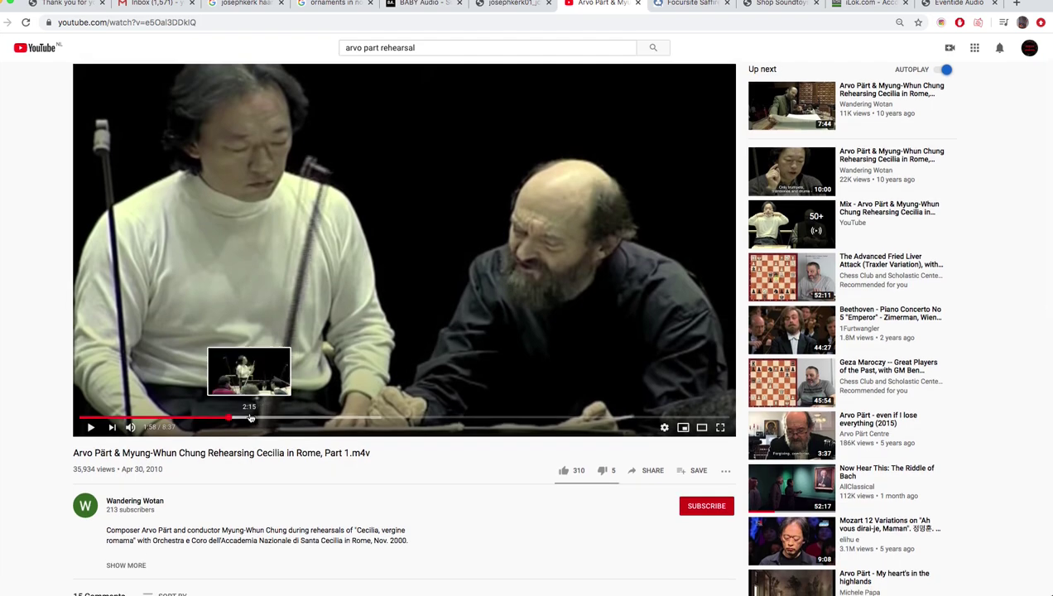
pyautogui.click(303, 419)
pyautogui.moveTo(302, 420); pyautogui.dragTo(408, 422)
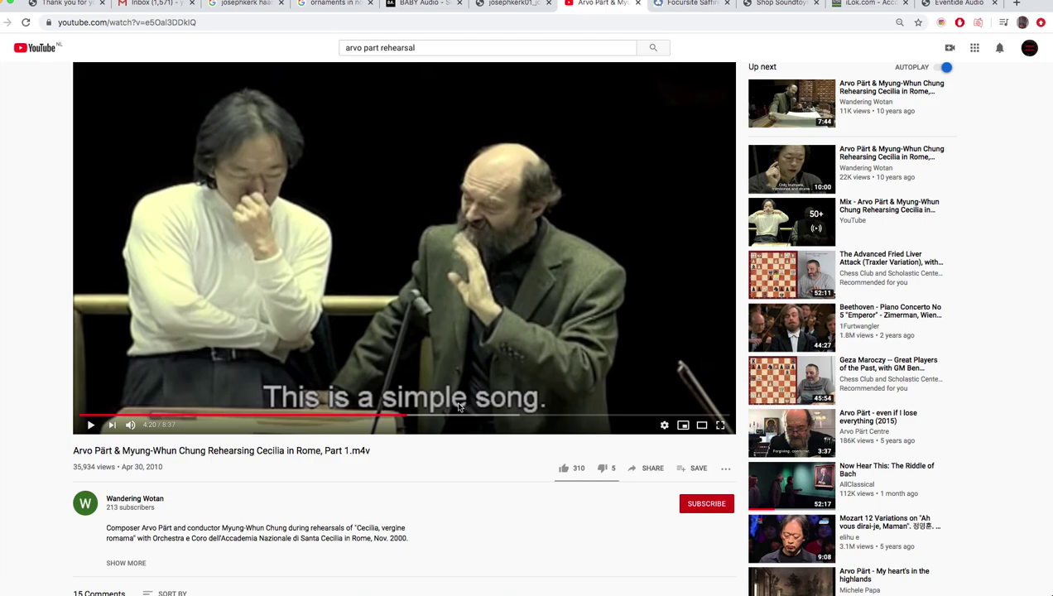
pyautogui.click(495, 416)
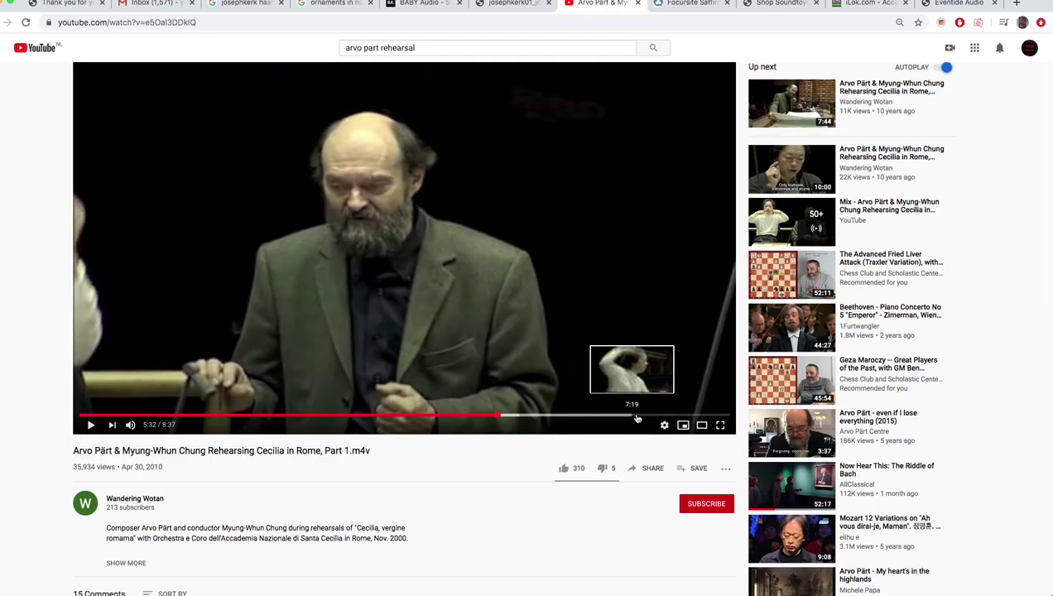
pyautogui.click(667, 415)
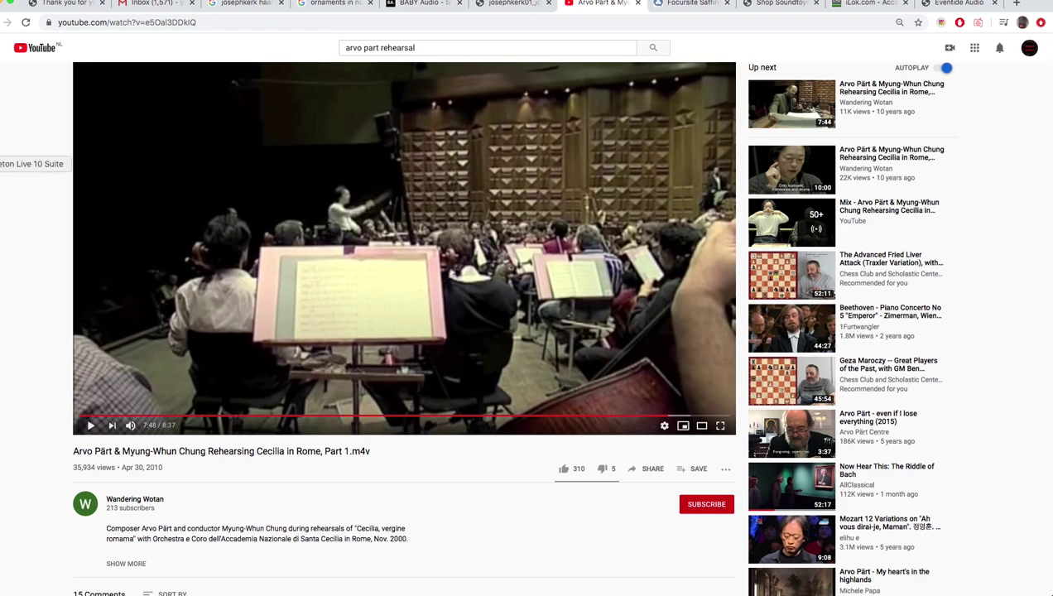
pyautogui.click(514, 7)
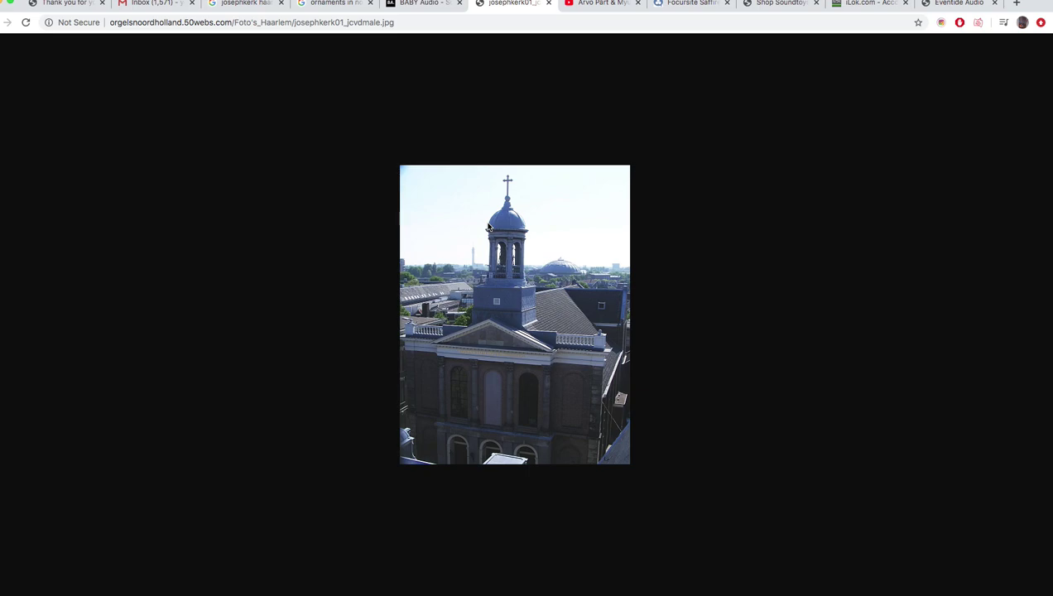
# Switch back to Ableton Live and create an empty MIDI clip in the Serum track's second slot
pyautogui.click(4, 164)
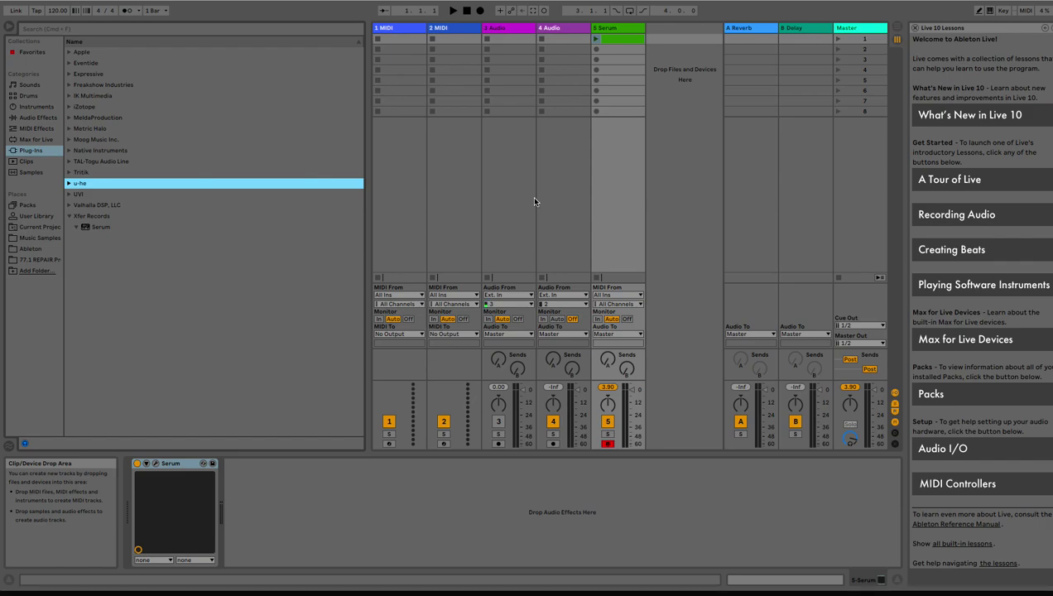
pyautogui.click(618, 30)
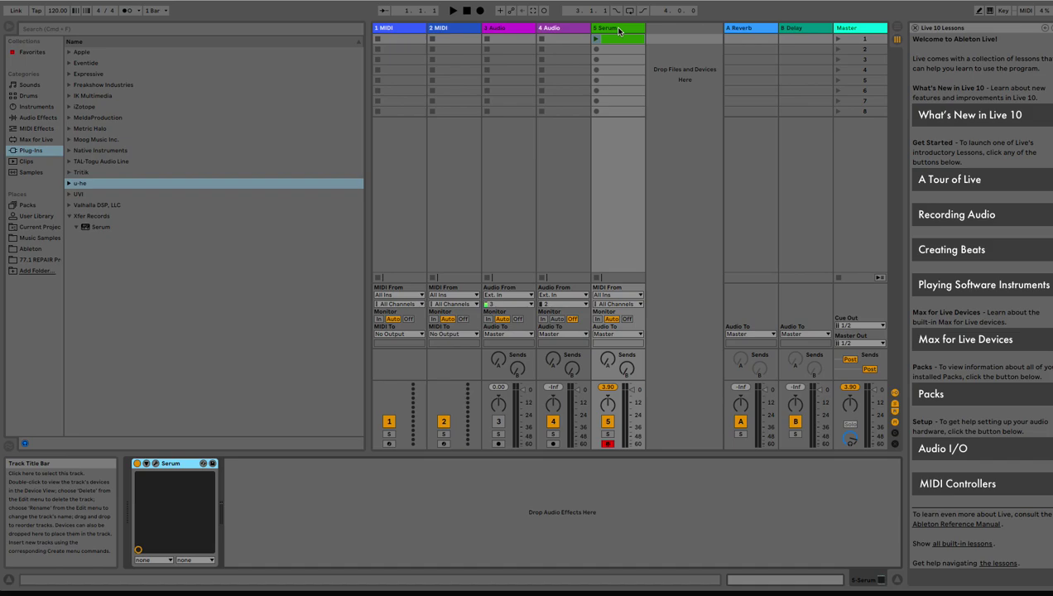
pyautogui.doubleClick(609, 50)
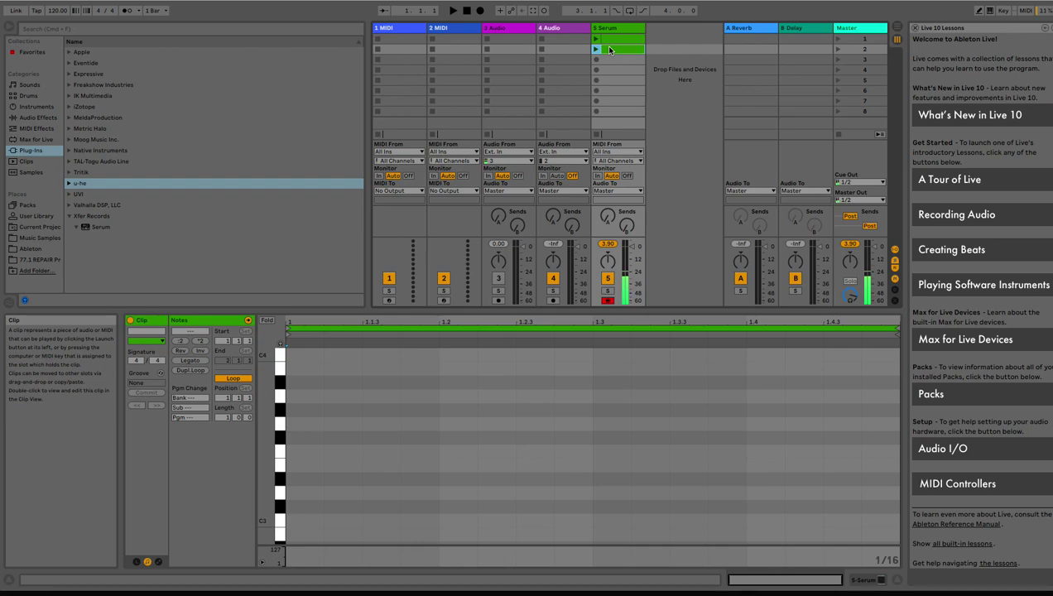
# Audition a short melodic phrase on the Serum instrument using the computer keyboard
pyautogui.press('j')
pyautogui.press('h')
pyautogui.press('g')
pyautogui.press('d')
pyautogui.press('s')
pyautogui.press('w')
pyautogui.press('w')
pyautogui.press('a')
pyautogui.press('a')
pyautogui.press('w')
pyautogui.press('s')
pyautogui.press('a')
pyautogui.press('a')
# Enlarge the clip's note editor so that it fills the height of the window
pyautogui.moveTo(448, 306); pyautogui.dragTo(452, 25)
pyautogui.click(304, 169)
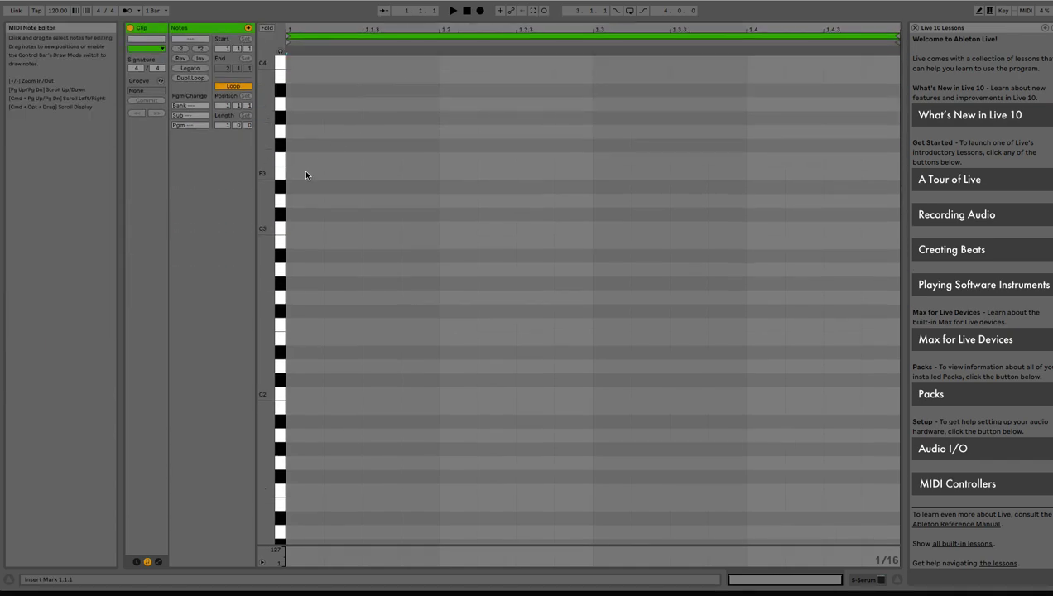
pyautogui.scroll(1, 314, 158)
# Enter a descending scale of consecutive sixteenth notes from the clip's start: B3, A3, G3, F#3, E3, D3, C#3, B2
pyautogui.doubleClick(300, 86)
pyautogui.click(358, 118)
pyautogui.doubleClick(343, 114)
pyautogui.doubleClick(381, 140)
pyautogui.doubleClick(420, 154)
pyautogui.doubleClick(458, 182)
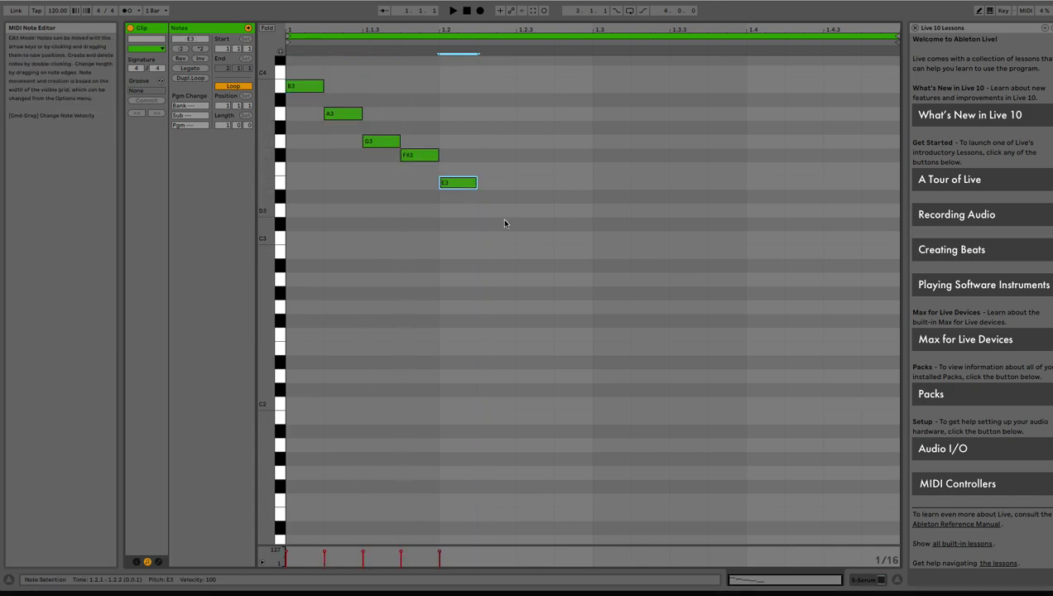
pyautogui.doubleClick(496, 210)
pyautogui.doubleClick(535, 224)
pyautogui.click(578, 257)
pyautogui.doubleClick(573, 252)
pyautogui.scroll(2, 315, 300)
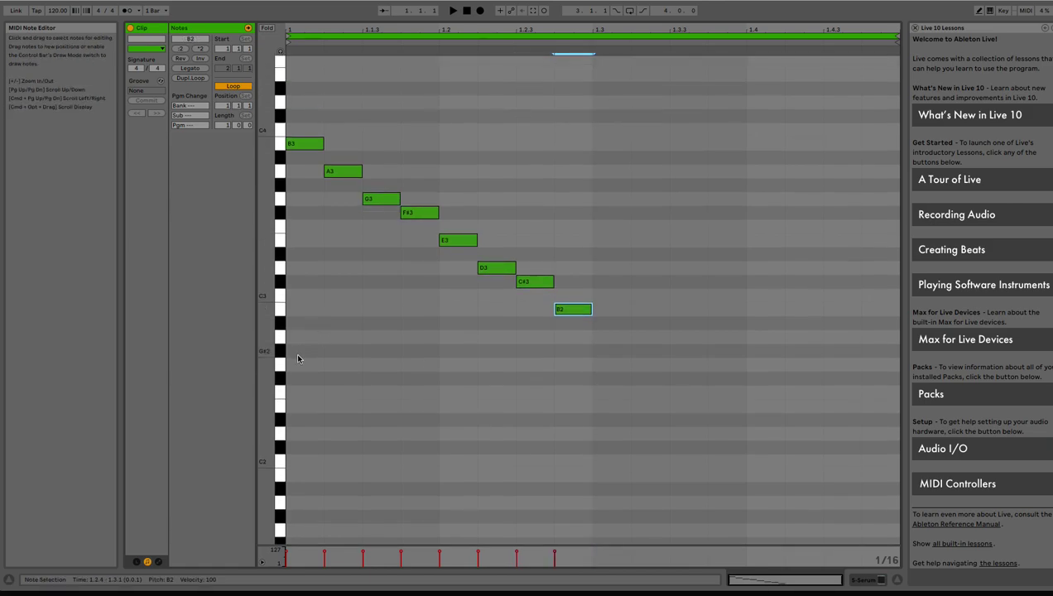
pyautogui.scroll(-2, 298, 358)
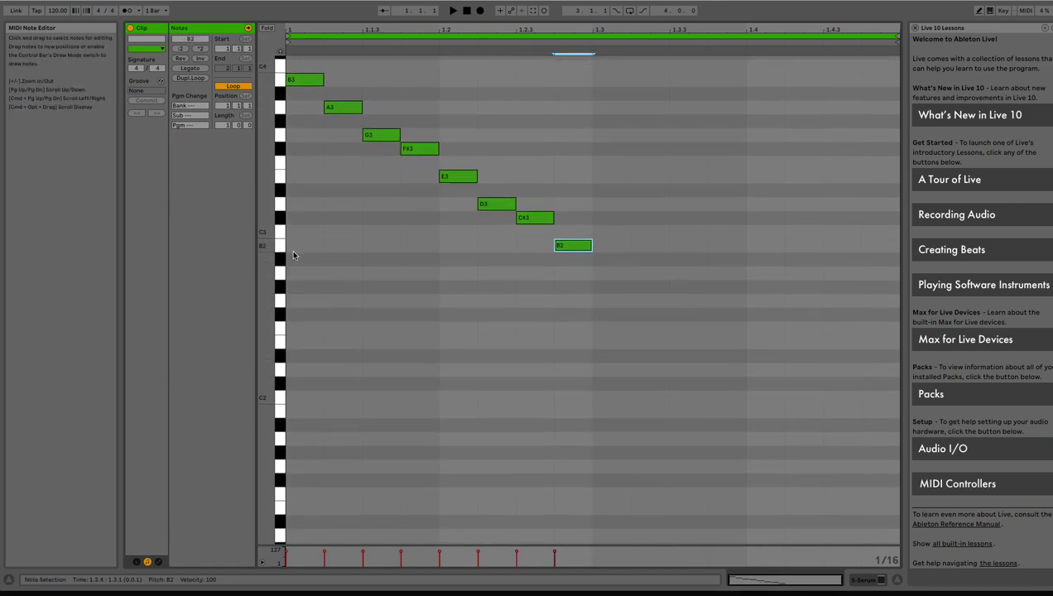
pyautogui.scroll(3, 293, 255)
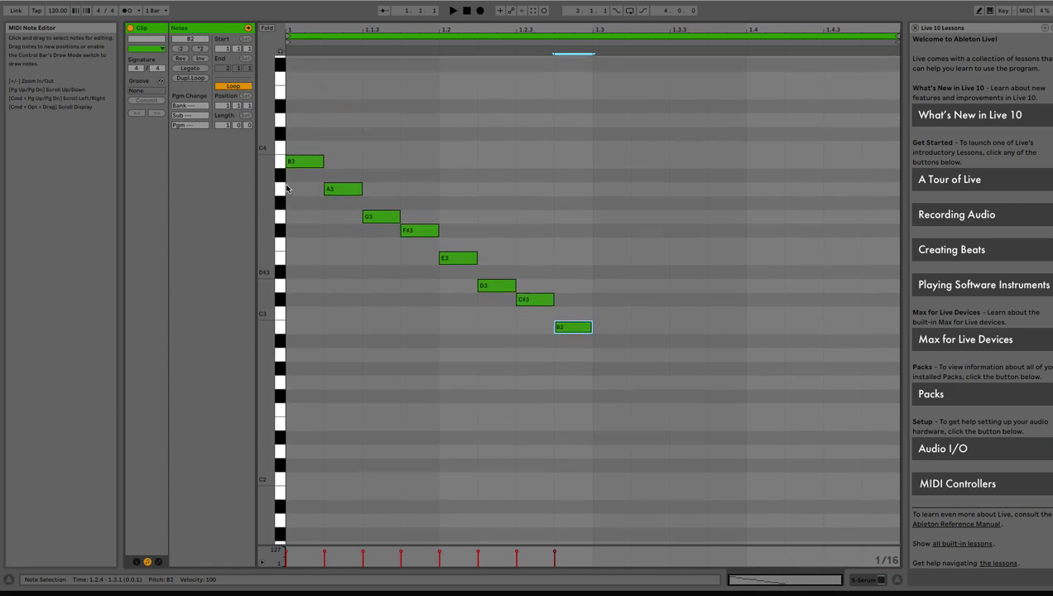
pyautogui.scroll(-2, 286, 331)
pyautogui.click(291, 279)
pyautogui.doubleClick(291, 279)
pyautogui.doubleClick(289, 340)
pyautogui.doubleClick(293, 395)
pyautogui.click(310, 277)
pyautogui.click(302, 342)
pyautogui.click(301, 400)
pyautogui.moveTo(297, 426); pyautogui.dragTo(306, 272)
pyautogui.scroll(-2, 306, 272)
pyautogui.press('Delete')
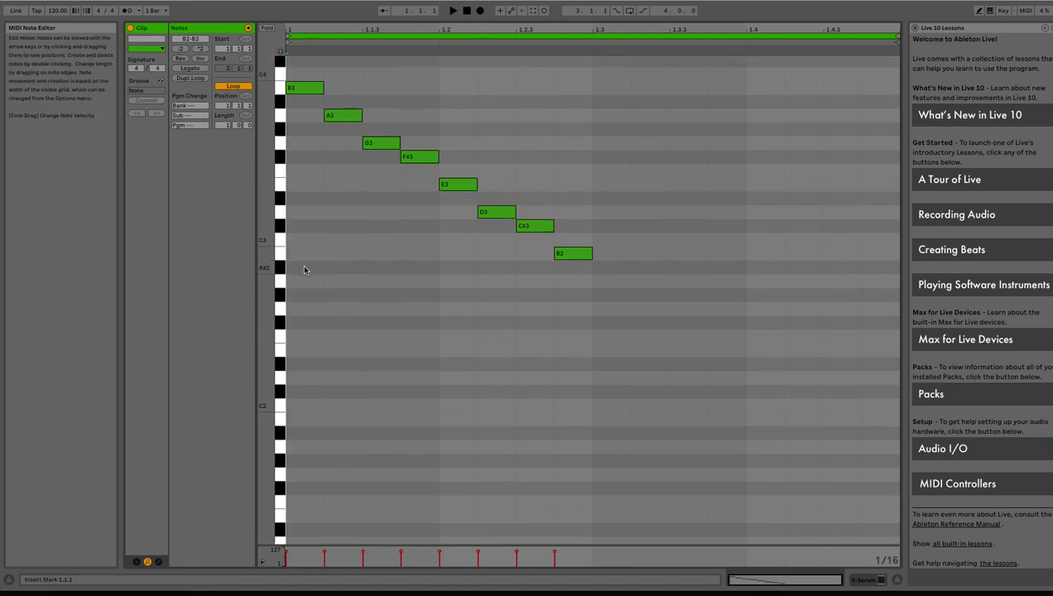
# Add an F#3 sixteenth note beneath the opening B3 as its accompanying harmony note
pyautogui.click(300, 89)
pyautogui.scroll(-1, 296, 98)
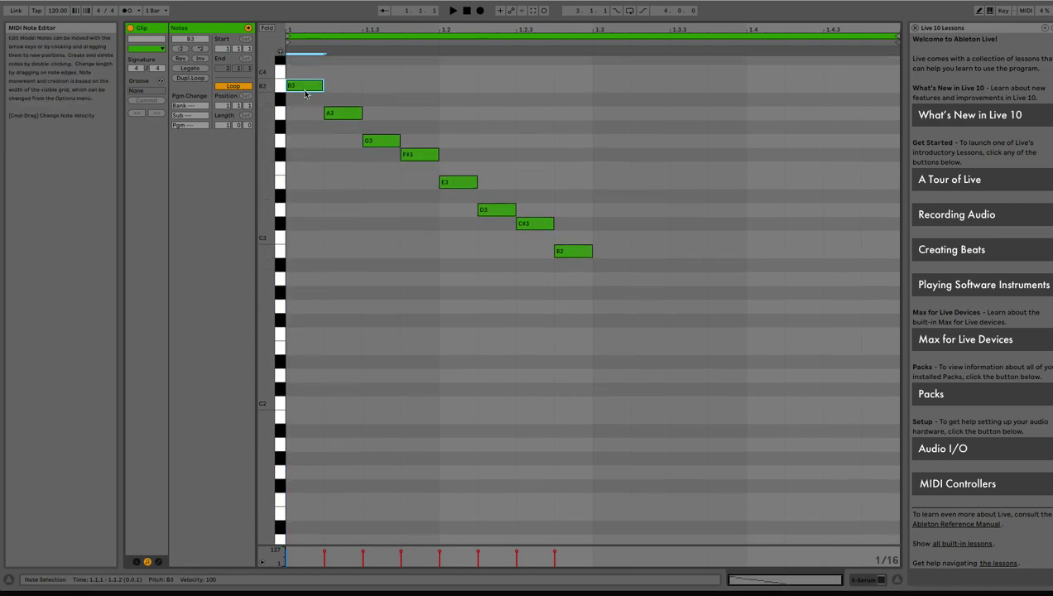
pyautogui.scroll(-1, 296, 102)
pyautogui.scroll(3, 298, 102)
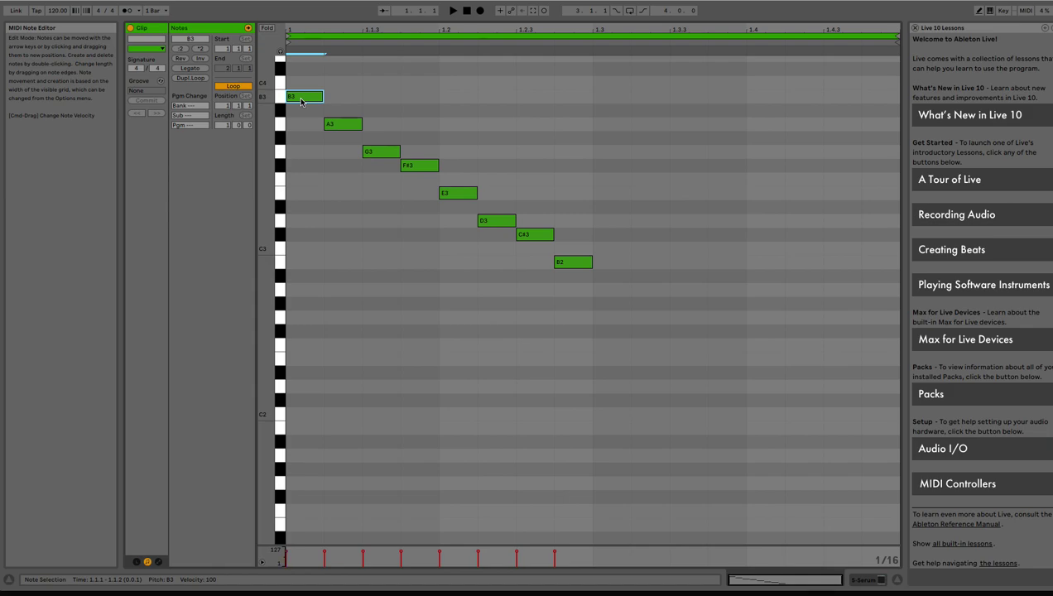
pyautogui.scroll(1, 281, 116)
pyautogui.scroll(1, 294, 110)
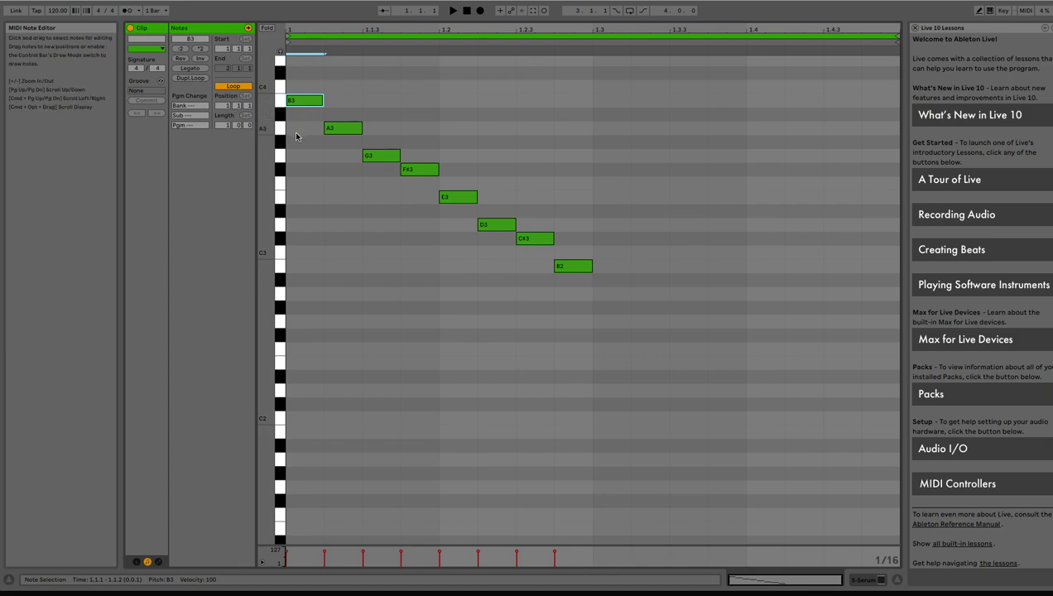
pyautogui.scroll(-1, 292, 165)
pyautogui.click(283, 168)
pyautogui.doubleClick(304, 168)
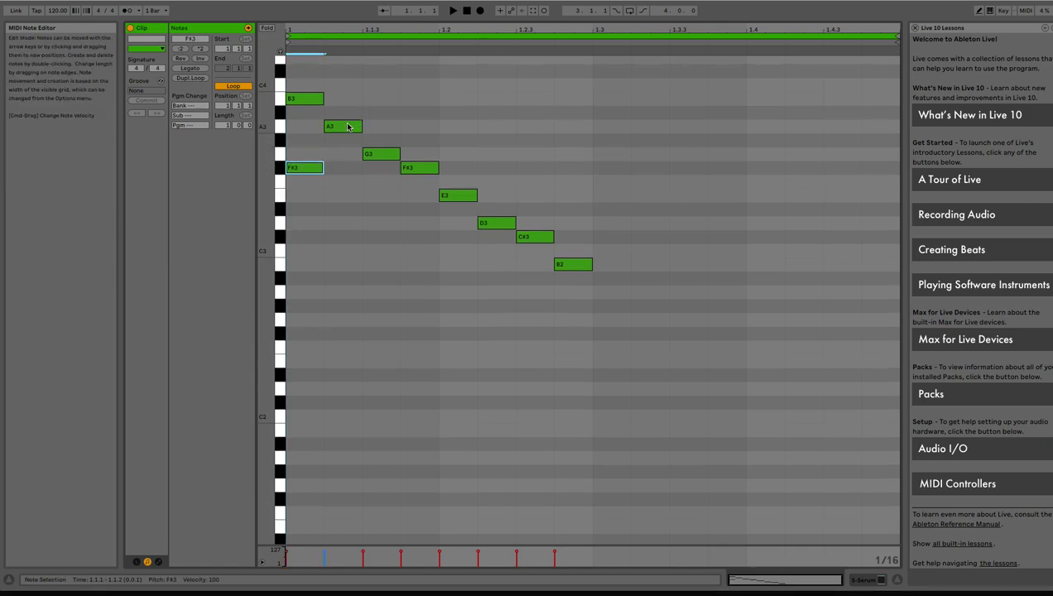
# Add F#3 sixteenth notes beneath the A3 and G3 melody notes
pyautogui.scroll(-1, 324, 121)
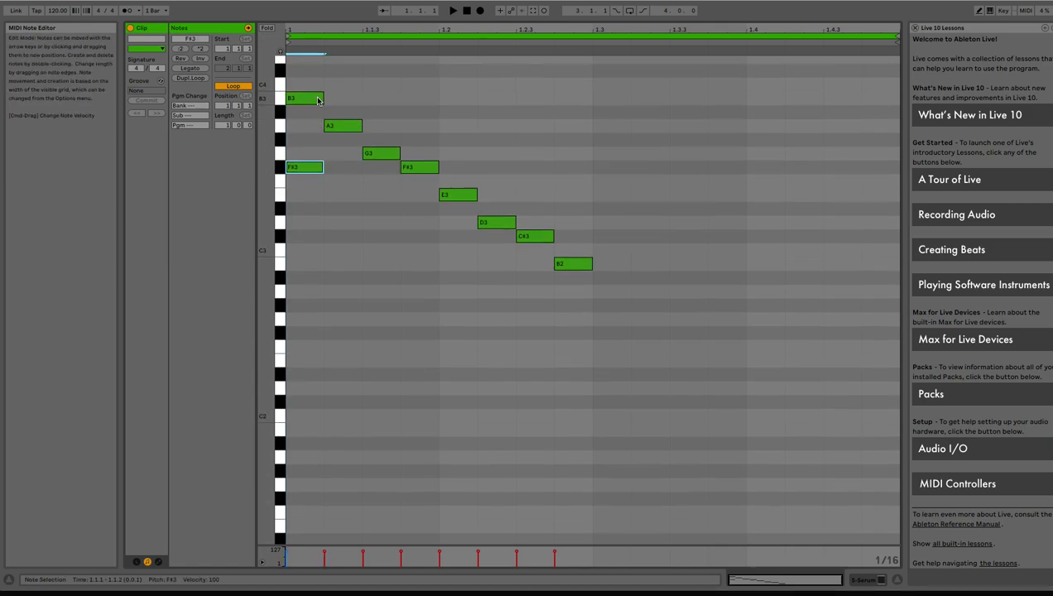
pyautogui.click(332, 125)
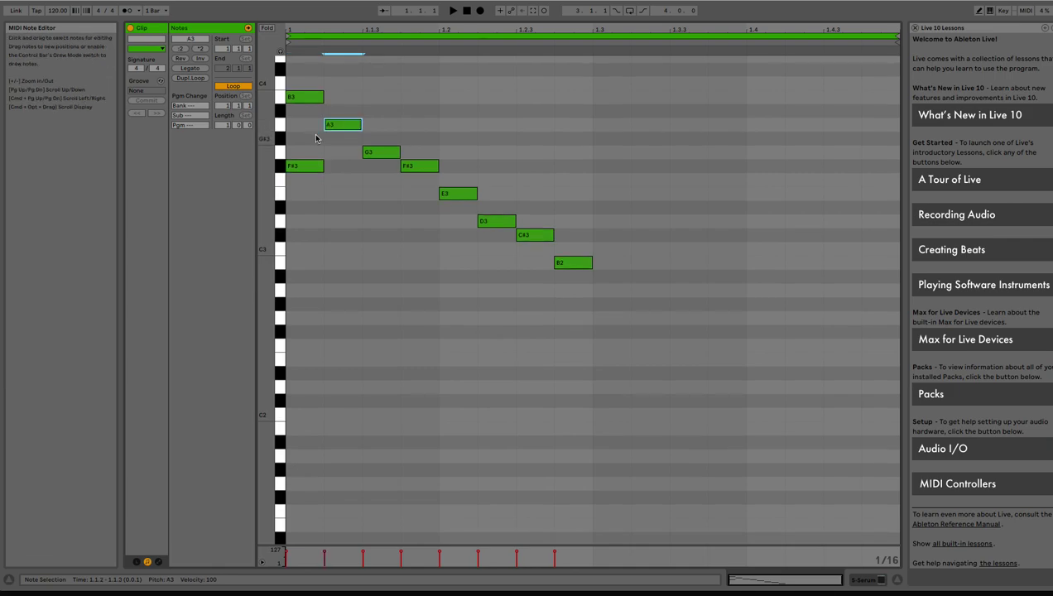
pyautogui.scroll(1, 352, 134)
pyautogui.scroll(-1, 339, 136)
pyautogui.doubleClick(336, 165)
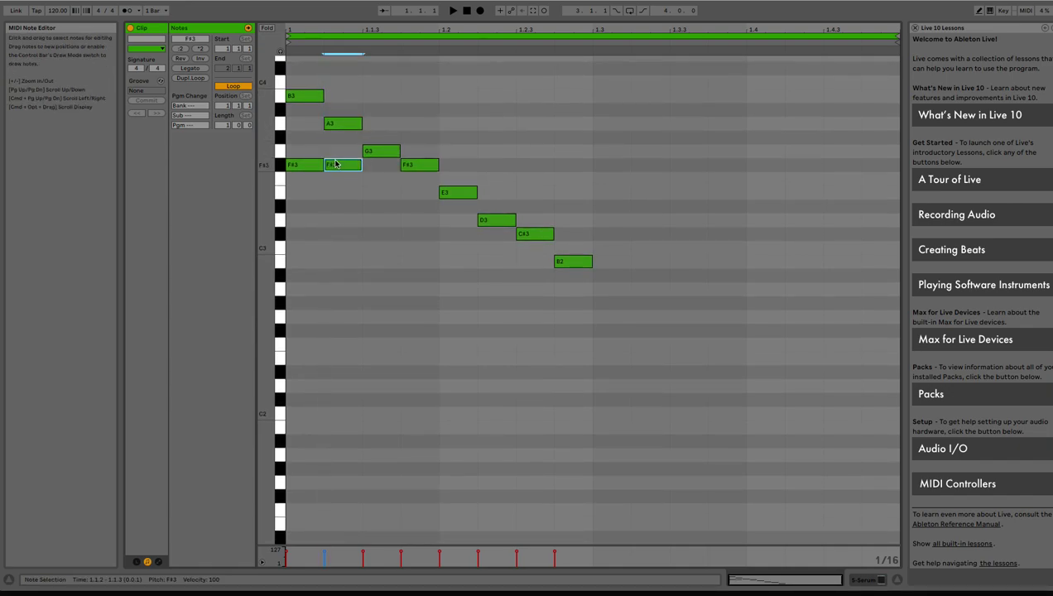
pyautogui.doubleClick(381, 165)
pyautogui.scroll(1, 414, 168)
# Add D3 sixteenth notes beneath the F#3 and E3 melody notes
pyautogui.click(416, 169)
pyautogui.scroll(-1, 416, 170)
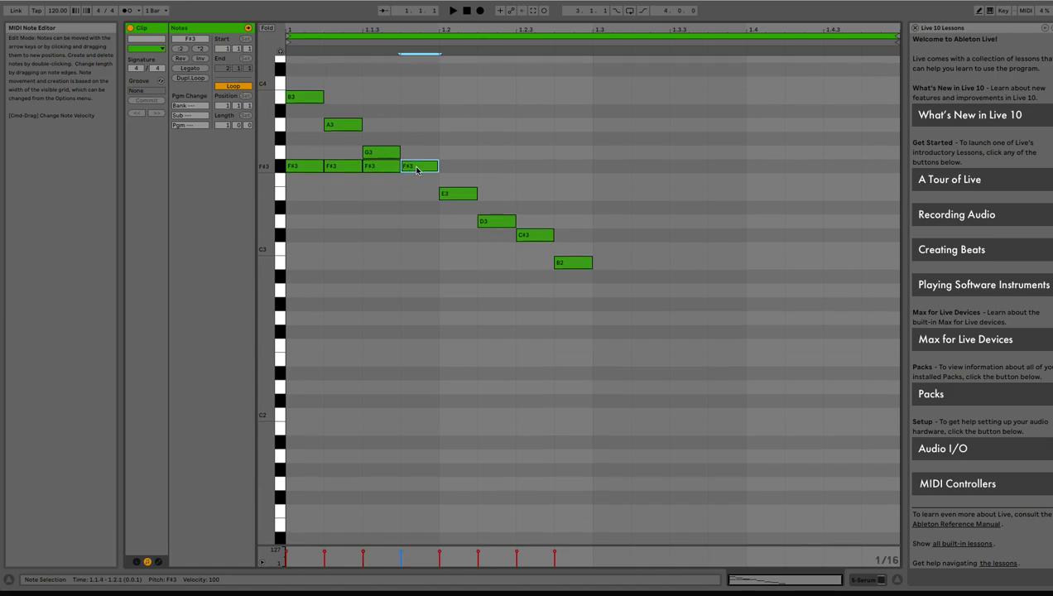
pyautogui.doubleClick(417, 220)
pyautogui.scroll(1, 417, 219)
pyautogui.click(457, 198)
pyautogui.doubleClick(456, 225)
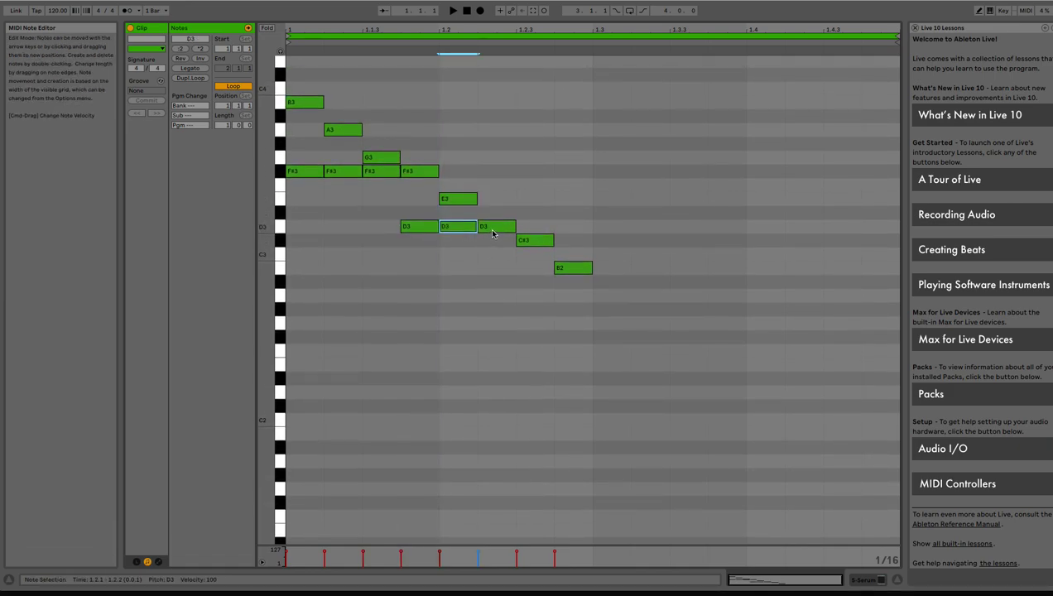
# Add B2 notes beneath the D3 and C#3 melody notes, and an F#2 beneath the final B2
pyautogui.doubleClick(495, 267)
pyautogui.scroll(1, 541, 260)
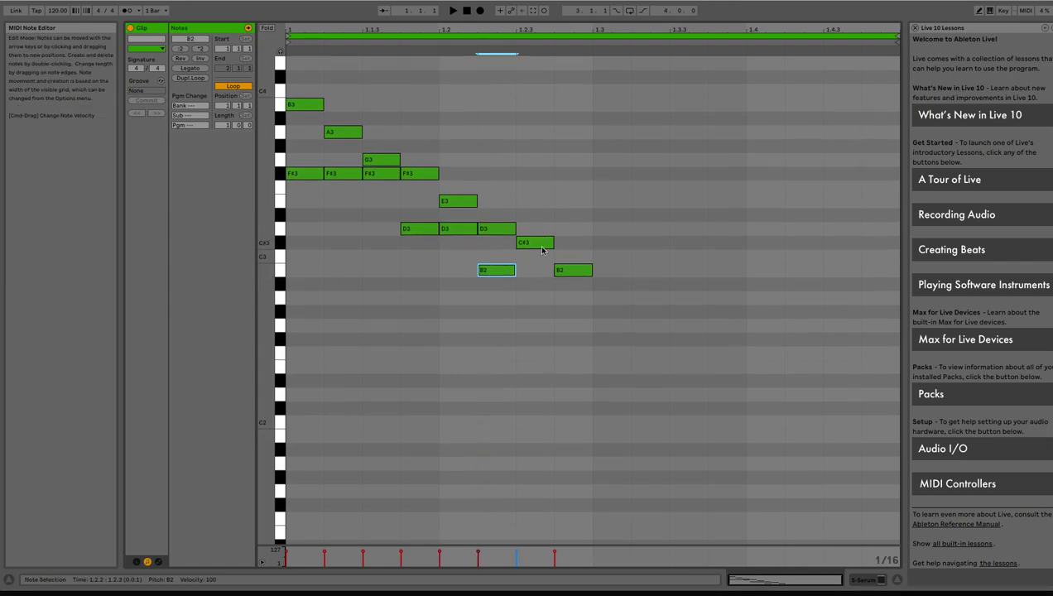
pyautogui.doubleClick(534, 270)
pyautogui.scroll(1, 580, 310)
pyautogui.scroll(-1, 567, 328)
pyautogui.doubleClick(569, 338)
pyautogui.scroll(-1, 584, 280)
# Play back the two-voice clip to hear the melody with its lower harmony notes, and stop playback
pyautogui.moveTo(323, 249); pyautogui.dragTo(290, 166)
pyautogui.scroll(-1, 356, 170)
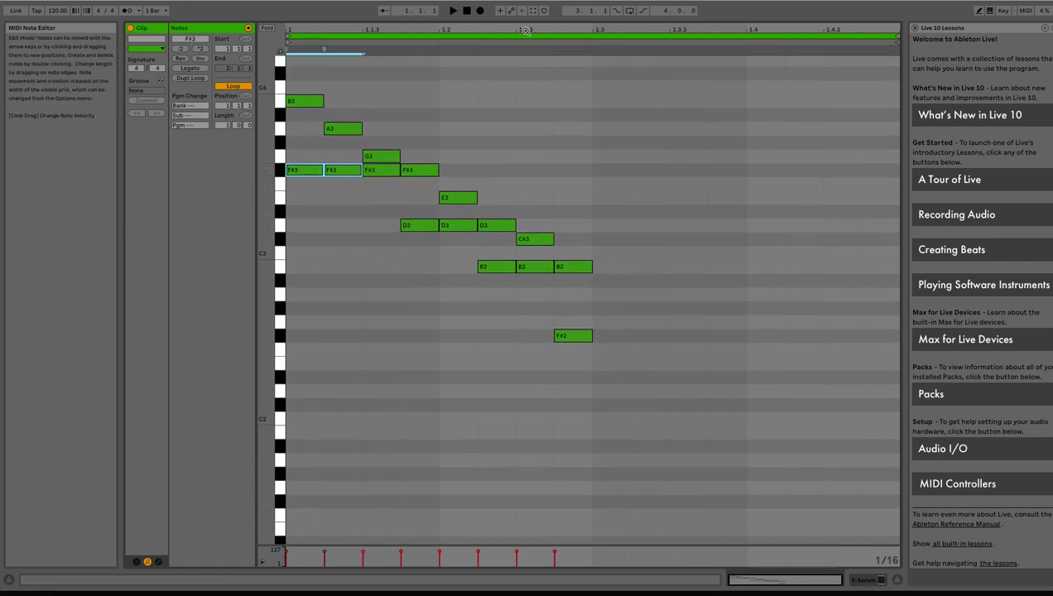
pyautogui.click(451, 126)
pyautogui.scroll(-2, 452, 124)
pyautogui.press('space')
pyautogui.press('space')
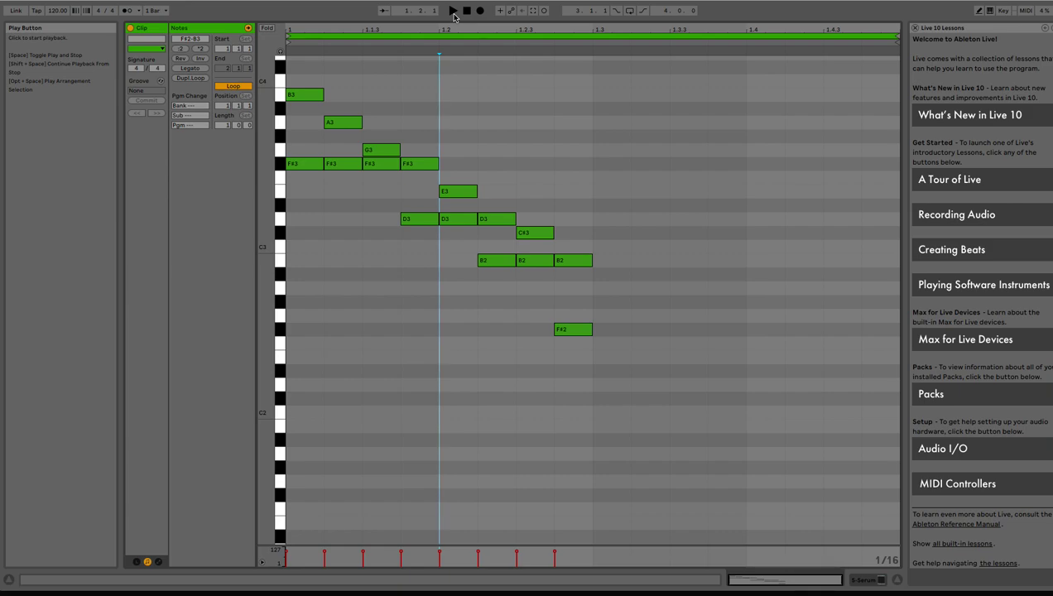
pyautogui.click(453, 11)
pyautogui.click(454, 11)
# Select all eight lower harmony notes and transpose them up eight semitones, so the first three become D4
pyautogui.moveTo(306, 184); pyautogui.dragTo(377, 162)
pyautogui.moveTo(450, 221); pyautogui.dragTo(452, 220)
pyautogui.moveTo(487, 292); pyautogui.dragTo(523, 263)
pyautogui.moveTo(542, 346); pyautogui.dragTo(556, 328)
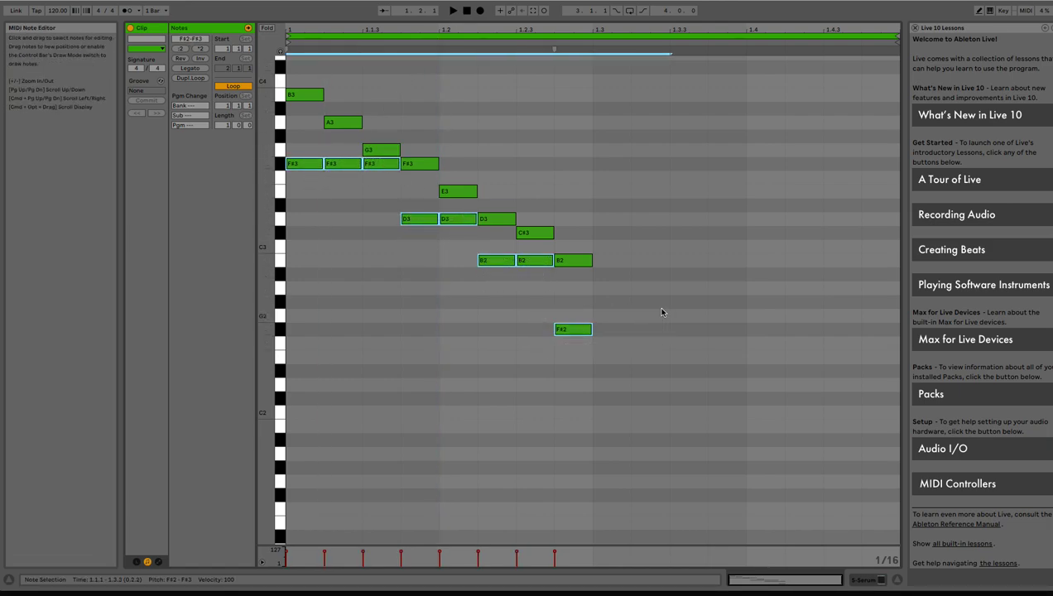
pyautogui.scroll(3, 487, 341)
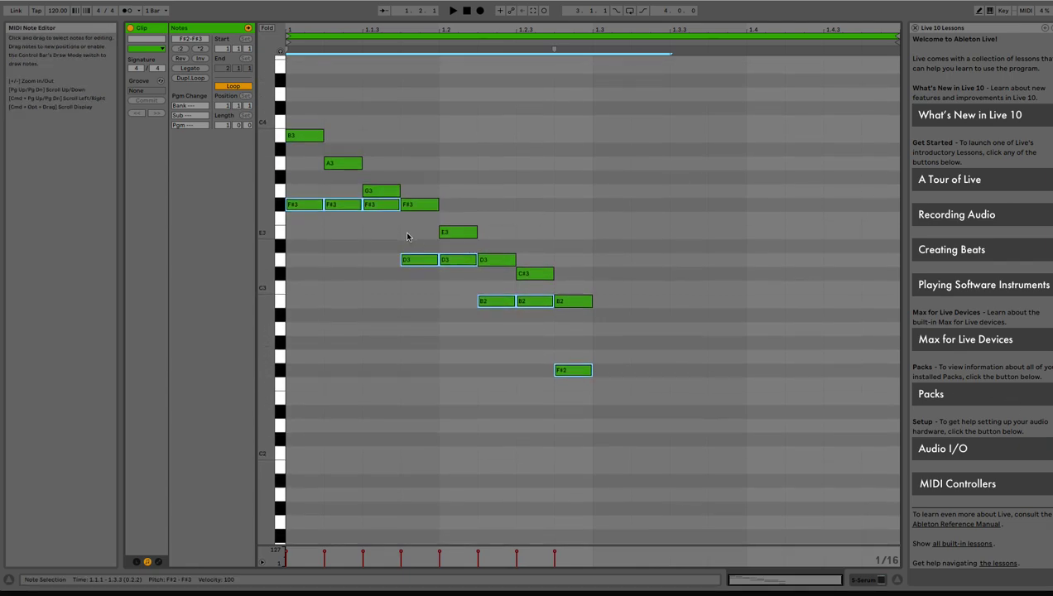
pyautogui.press('Up')
pyautogui.press('Up')
pyautogui.press('Up')
pyautogui.press('Up')
pyautogui.press('Up')
pyautogui.press('Up')
pyautogui.press('Up')
pyautogui.press('Up')
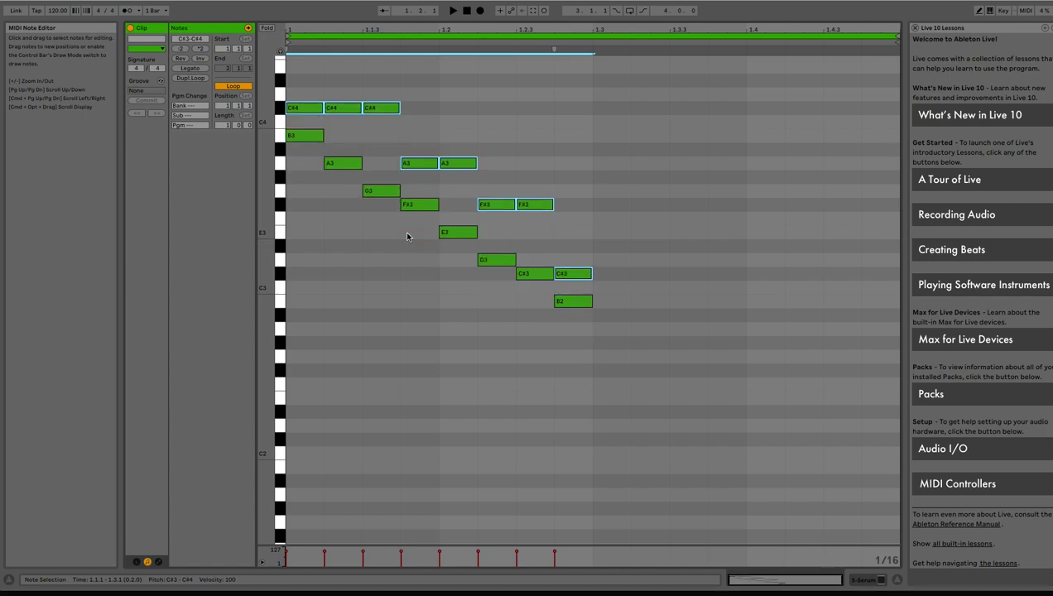
pyautogui.scroll(3, 406, 237)
# Lower the D4 harmony note above the A3 melody note to B3
pyautogui.click(304, 184)
pyautogui.click(295, 173)
pyautogui.click(297, 182)
pyautogui.click(307, 144)
pyautogui.click(342, 212)
pyautogui.click(345, 142)
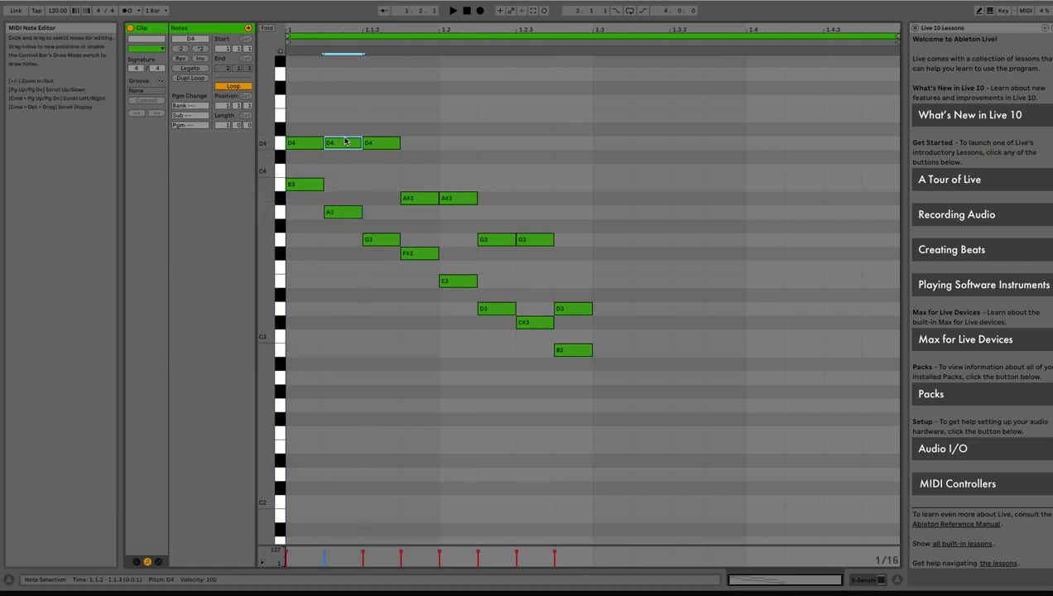
pyautogui.press('Down')
pyautogui.press('Down')
pyautogui.press('Down')
# Lower the D4 above the G3 melody note to B3, and raise the A#3 above F#3 to B3
pyautogui.click(385, 143)
pyautogui.press('Down')
pyautogui.press('Down')
pyautogui.press('Down')
pyautogui.click(414, 199)
pyautogui.press('Up')
# Lower the A#3 harmony note above the E3 melody note to F#3
pyautogui.click(439, 219)
pyautogui.click(461, 199)
pyautogui.press('Down')
pyautogui.press('Down')
pyautogui.press('Down')
pyautogui.press('Down')
# Lower the G3 above the D3 melody note to F#3, and the G3 above C#3 to D3
pyautogui.click(488, 239)
pyautogui.press('Down')
pyautogui.click(535, 240)
pyautogui.press('Down')
pyautogui.press('Down')
pyautogui.press('Down')
pyautogui.press('Down')
pyautogui.press('Down')
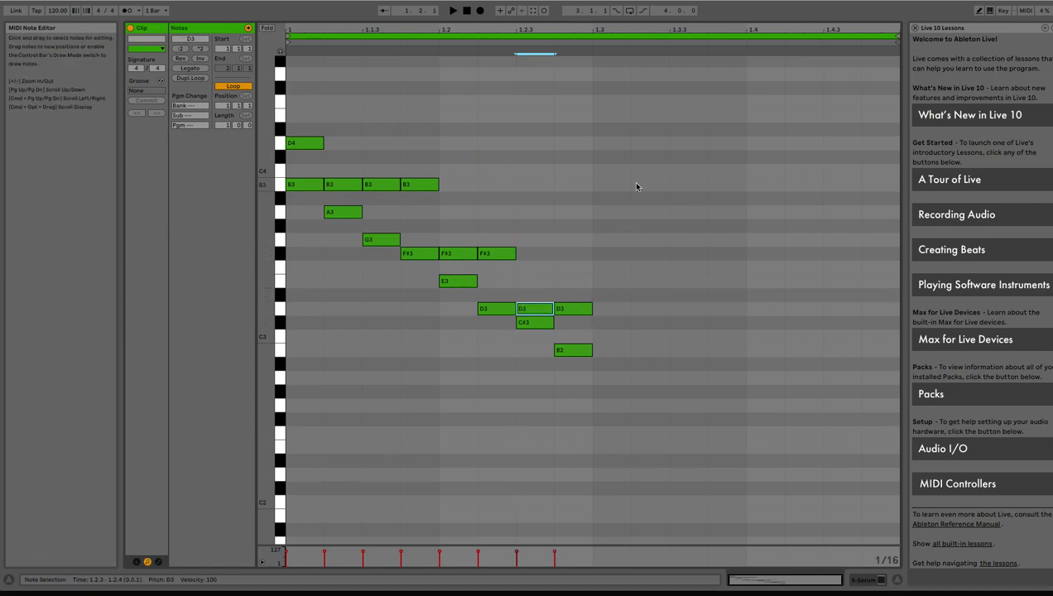
# Audition the clip and transpose all eight upper harmony notes down one octave, placing them beneath the melody
pyautogui.press('space')
pyautogui.moveTo(336, 129); pyautogui.dragTo(313, 154)
pyautogui.click(325, 144)
pyautogui.moveTo(325, 144); pyautogui.dragTo(440, 196)
pyautogui.moveTo(448, 231); pyautogui.dragTo(495, 260)
pyautogui.moveTo(536, 293); pyautogui.dragTo(581, 310)
pyautogui.hotkey('shift', 'Down')
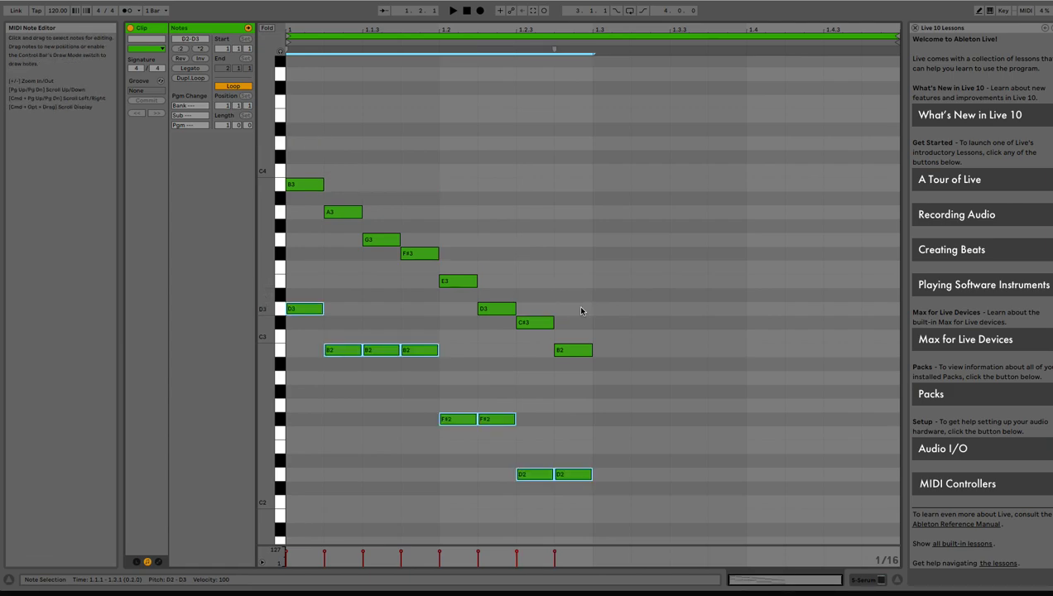
pyautogui.click(300, 247)
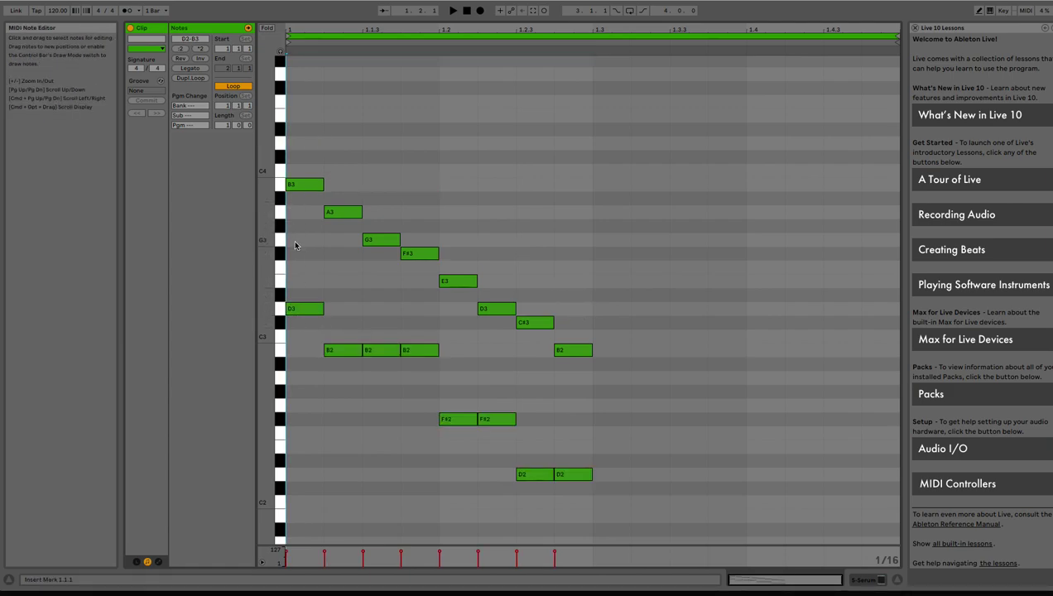
pyautogui.click(294, 308)
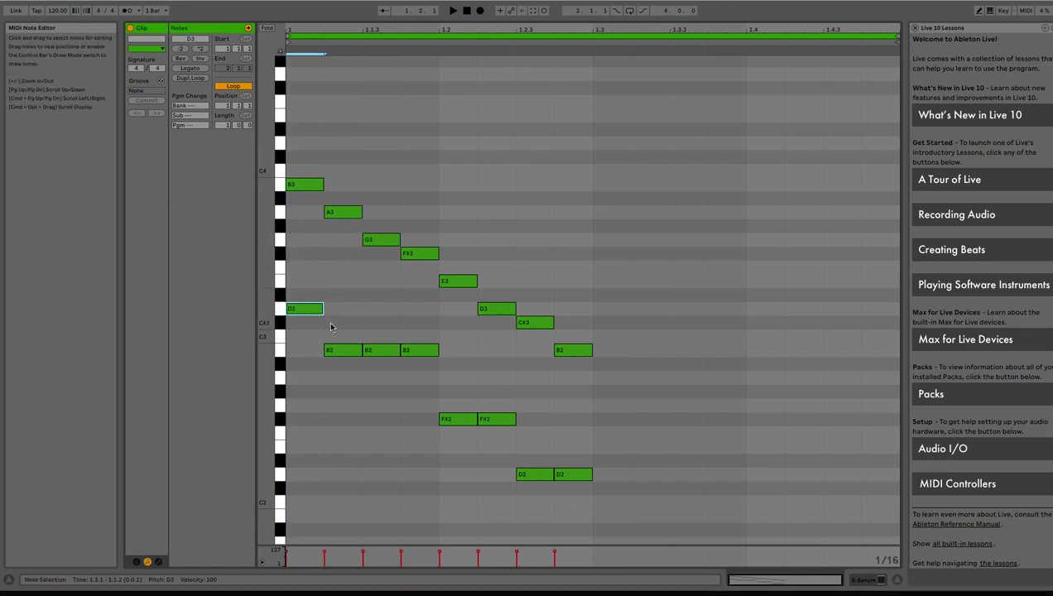
# Raise the B2 harmony note beneath A3 to D3, and replace the B2 beneath G3 with a D3
pyautogui.click(336, 350)
pyautogui.press('Up')
pyautogui.press('Up')
pyautogui.press('Up')
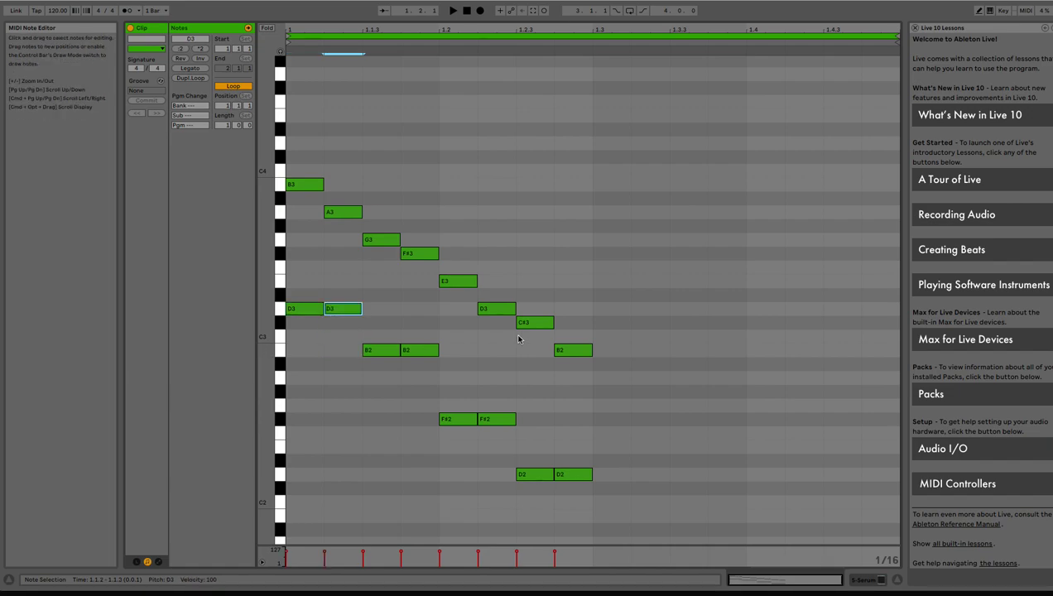
pyautogui.click(379, 350)
pyautogui.press('Delete')
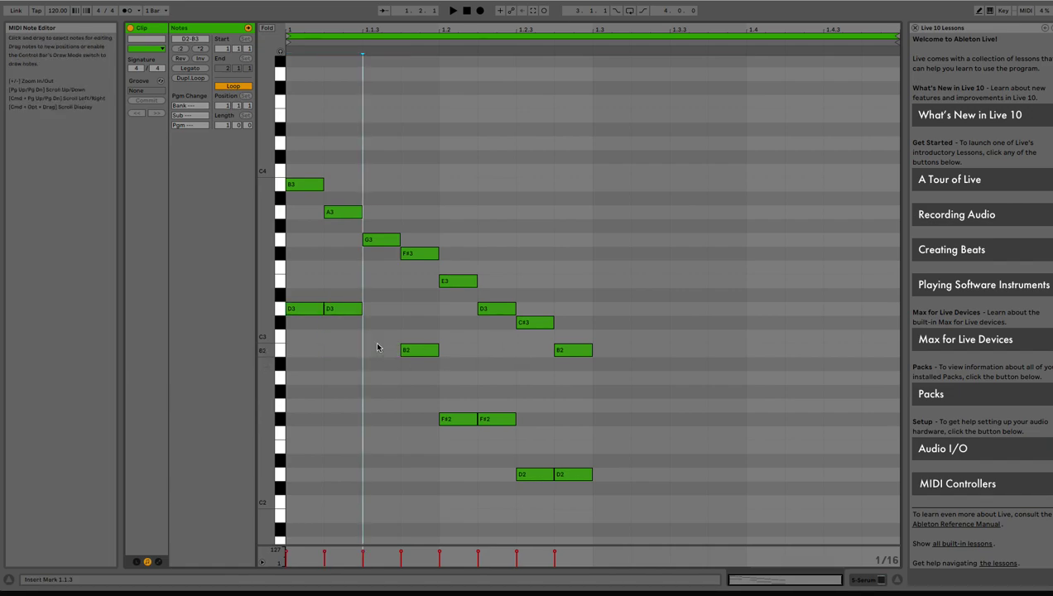
pyautogui.doubleClick(388, 322)
pyautogui.press('Up')
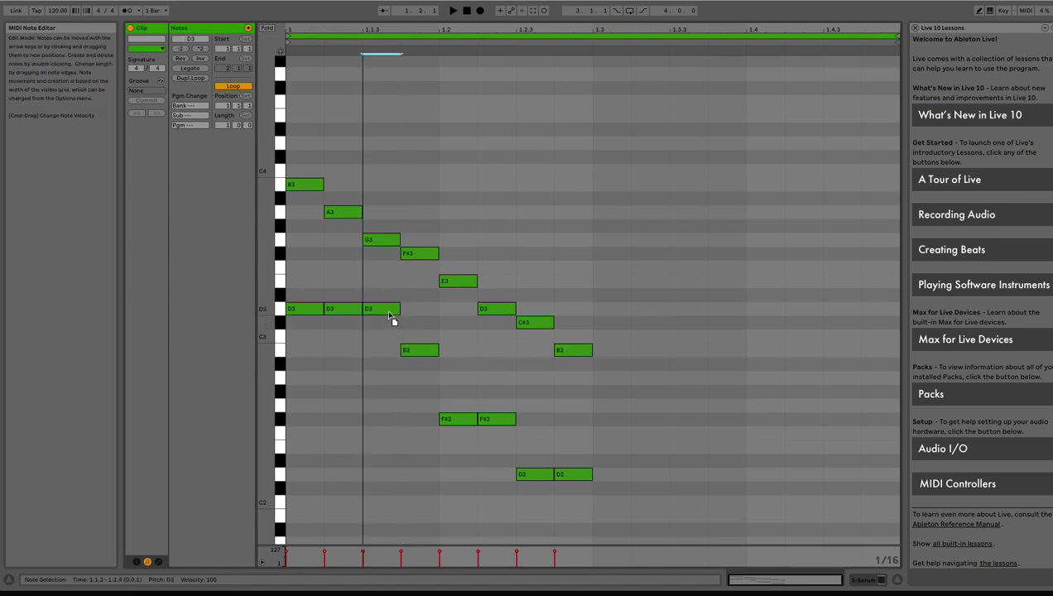
# Raise the harmony note beneath E3 to B2 and the one beneath C#3 to F#2, and audition the clip
pyautogui.click(463, 381)
pyautogui.moveTo(461, 419); pyautogui.dragTo(461, 349)
pyautogui.moveTo(531, 474); pyautogui.dragTo(536, 419)
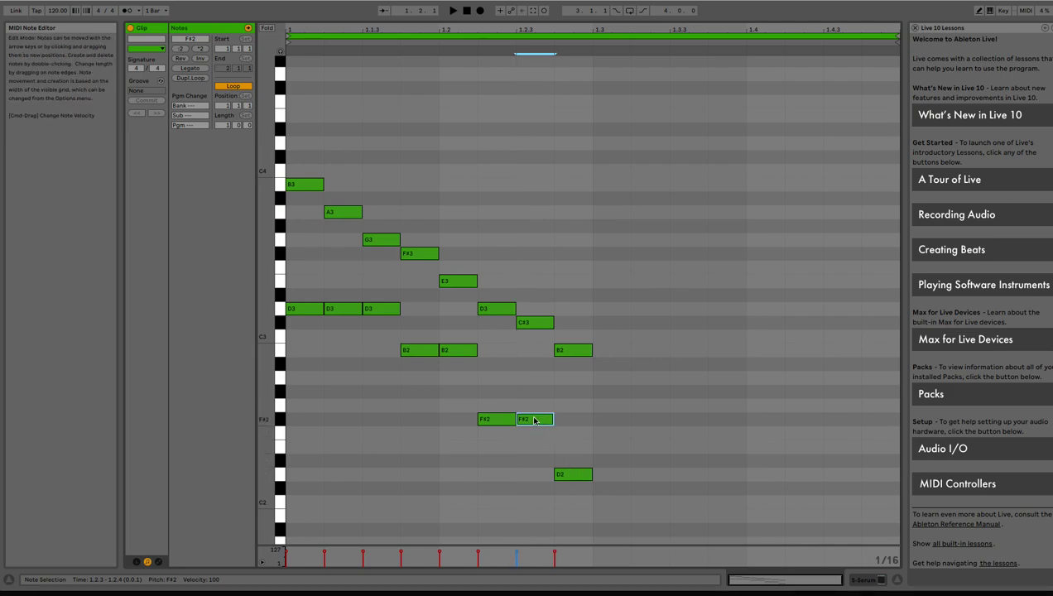
pyautogui.press('space')
# Delete all eight lower harmony notes, leaving only the descending scale from B3 to B2
pyautogui.moveTo(579, 491); pyautogui.dragTo(369, 362)
pyautogui.click(370, 486)
pyautogui.moveTo(370, 486); pyautogui.dragTo(563, 367)
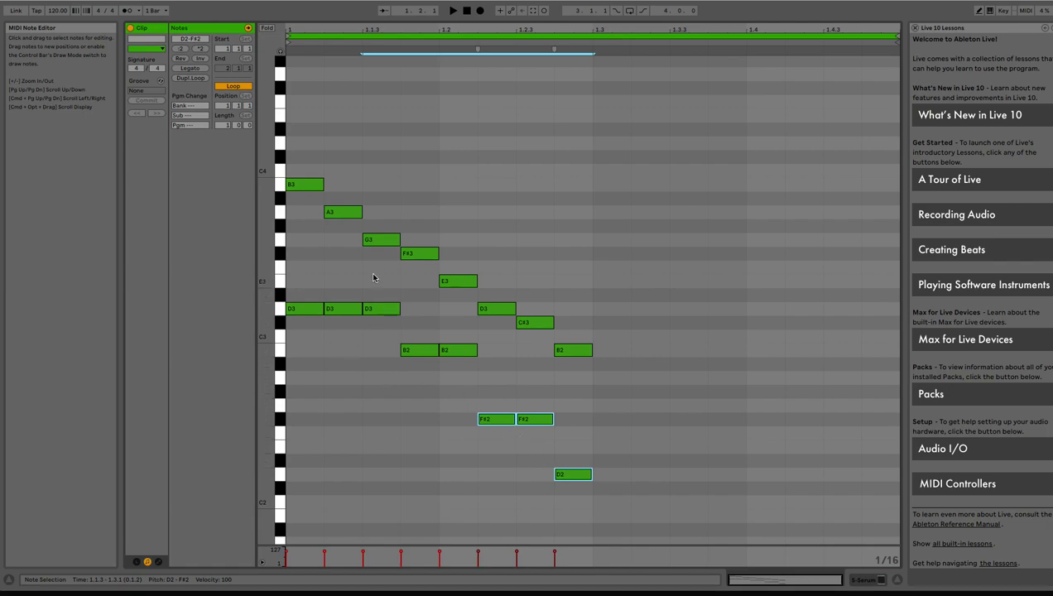
pyautogui.moveTo(313, 335); pyautogui.dragTo(293, 303)
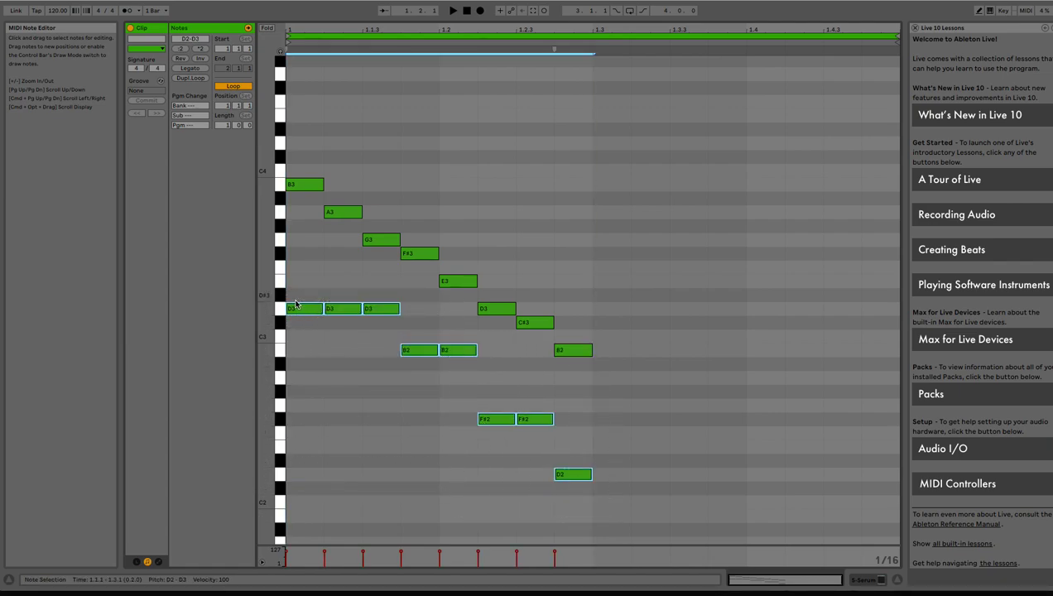
pyautogui.press('Delete')
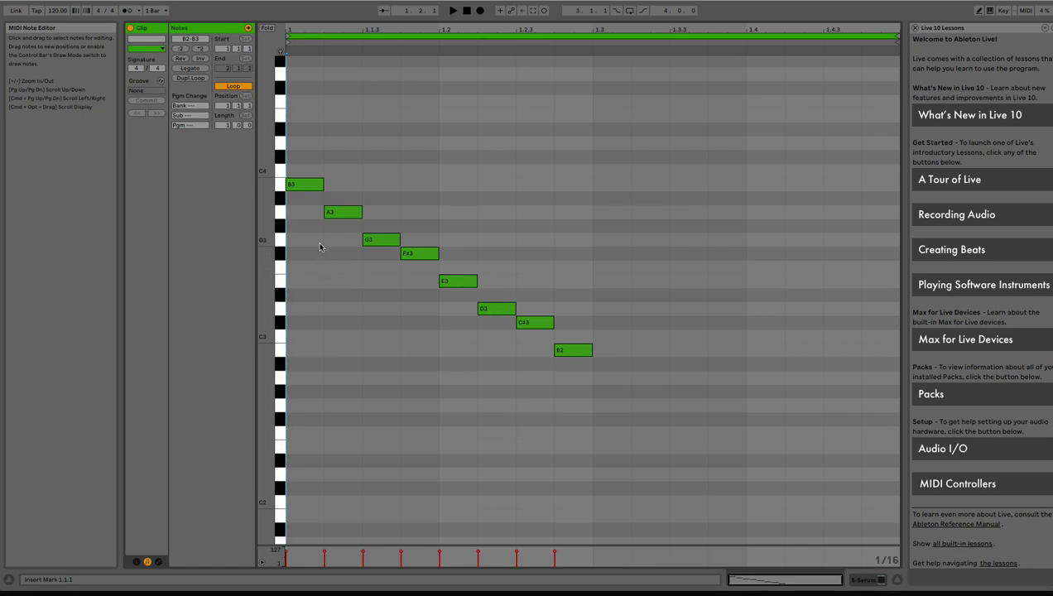
pyautogui.moveTo(311, 395); pyautogui.dragTo(623, 106)
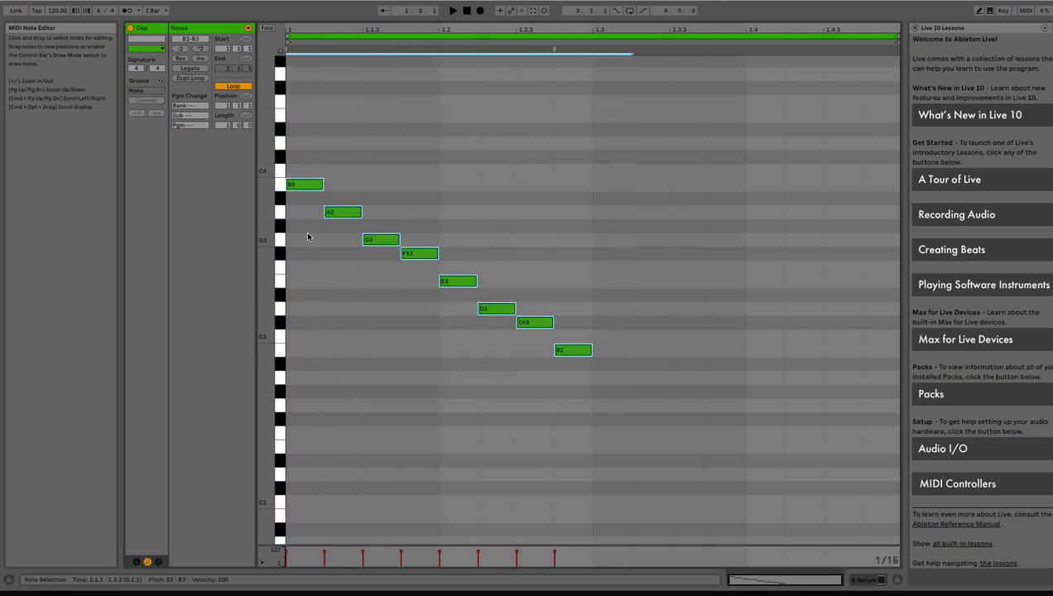
pyautogui.click(298, 186)
pyautogui.click(330, 213)
pyautogui.click(380, 240)
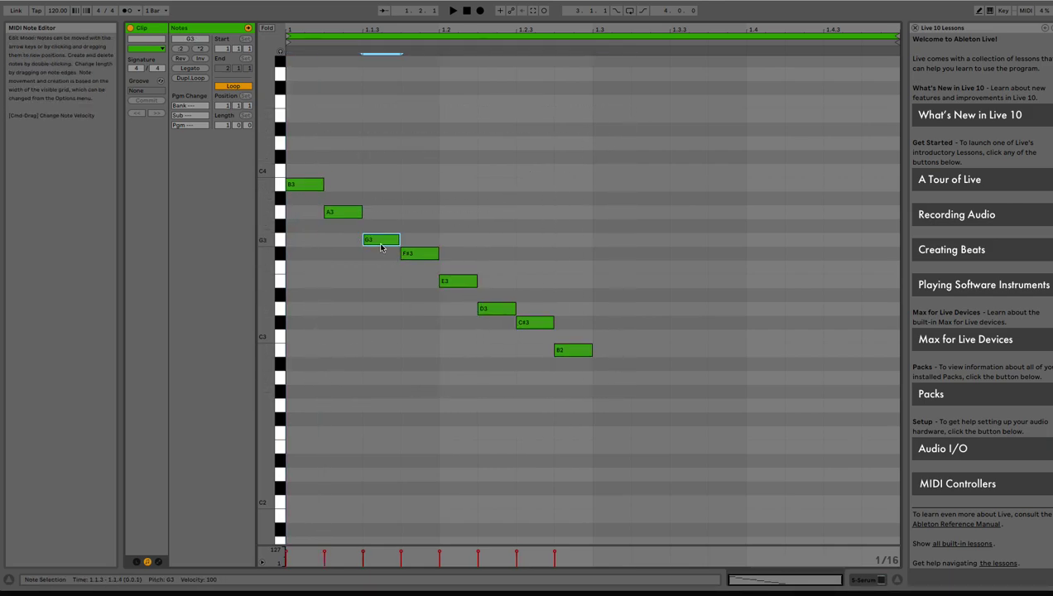
# Add F#2 harmony notes beneath B3, A3 and G3, and D2 notes beneath F#3 and E3
pyautogui.doubleClick(293, 355)
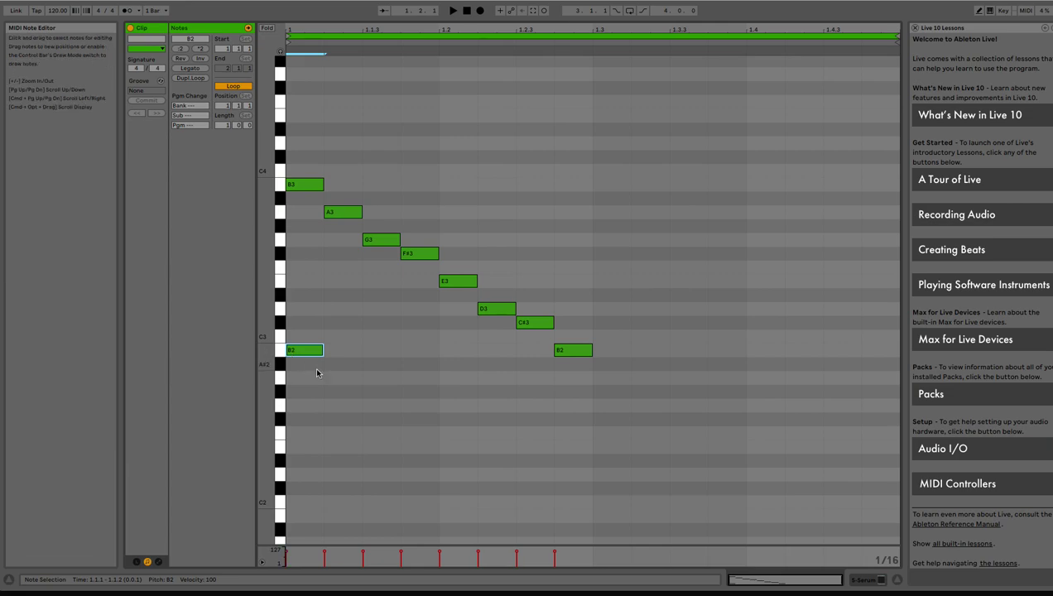
pyautogui.moveTo(317, 359); pyautogui.dragTo(313, 422)
pyautogui.doubleClick(338, 418)
pyautogui.doubleClick(383, 421)
pyautogui.doubleClick(410, 458)
pyautogui.moveTo(414, 462); pyautogui.dragTo(421, 475)
pyautogui.doubleClick(465, 478)
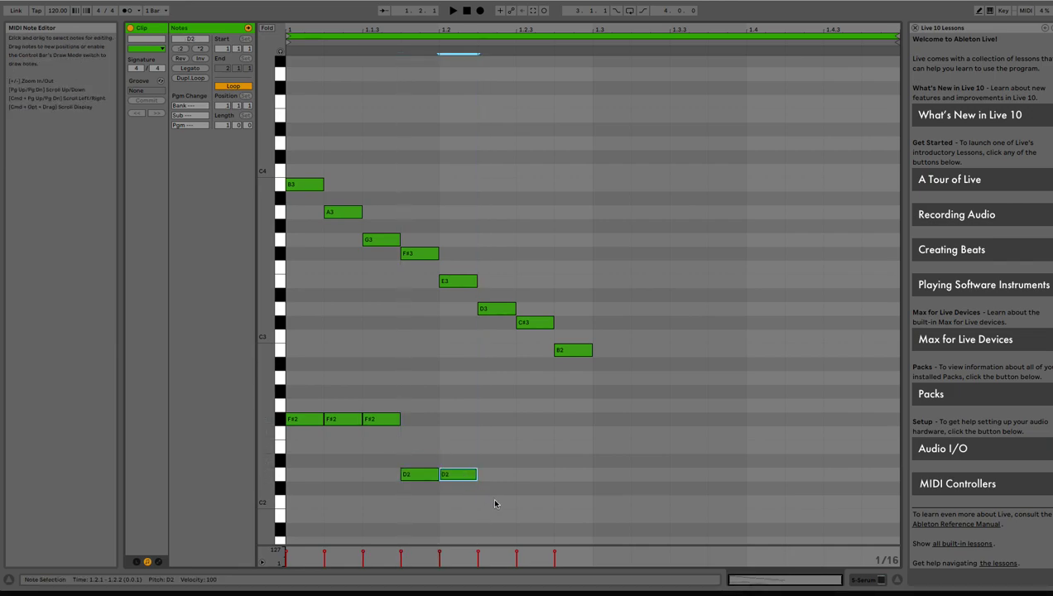
# Add B1 harmony notes beneath the melody's D3 and C#3, and an F#1 beneath the final B2
pyautogui.doubleClick(503, 517)
pyautogui.press('super+d')
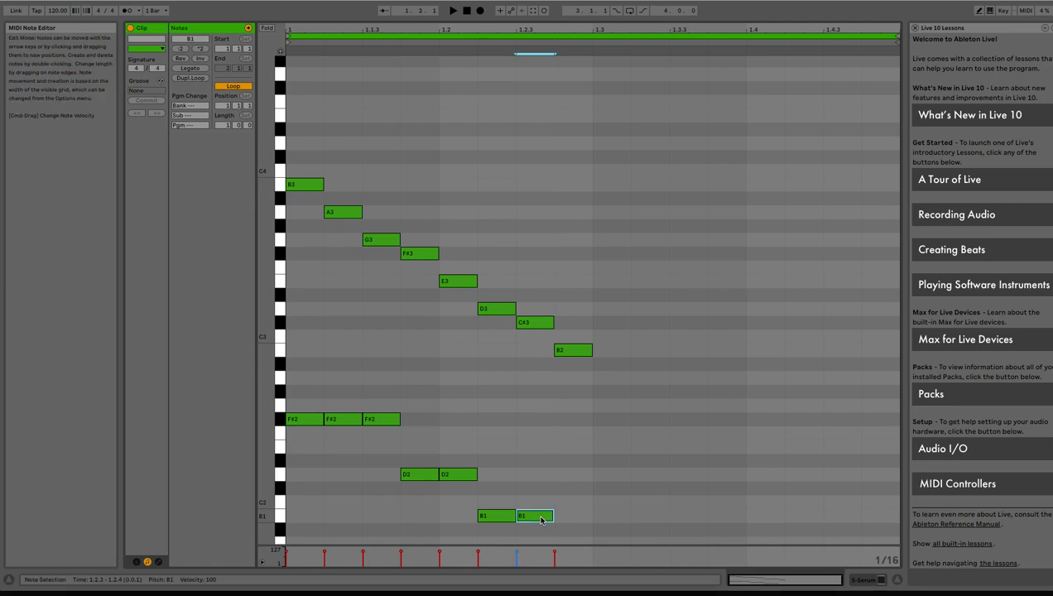
pyautogui.scroll(-4, 559, 497)
pyautogui.doubleClick(571, 487)
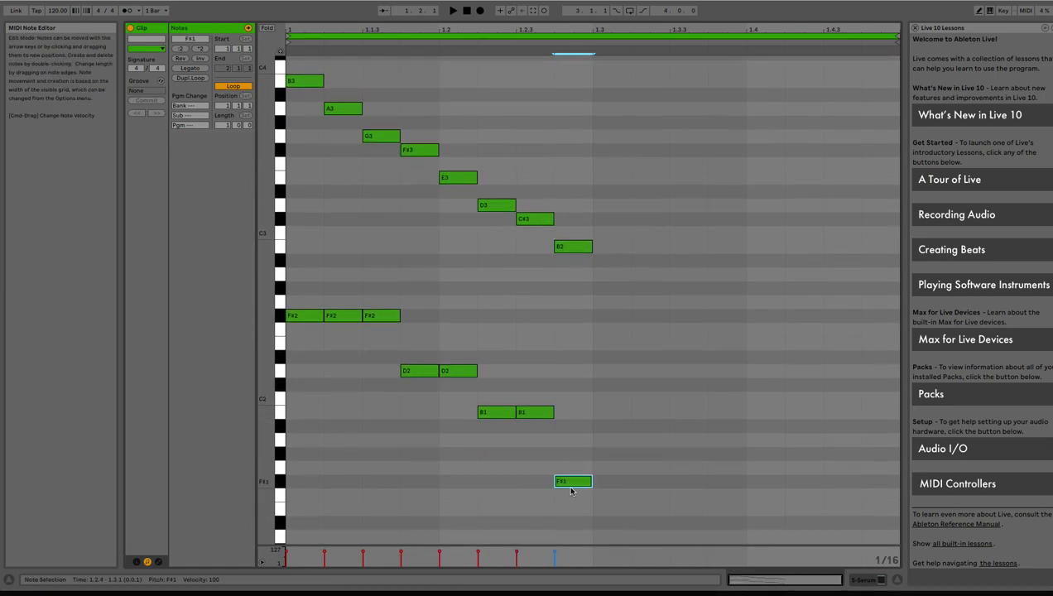
pyautogui.scroll(1, 634, 513)
pyautogui.scroll(-1, 634, 514)
# Delete the new harmony voice and the whole descending melody to empty the clip
pyautogui.moveTo(602, 499); pyautogui.dragTo(269, 308)
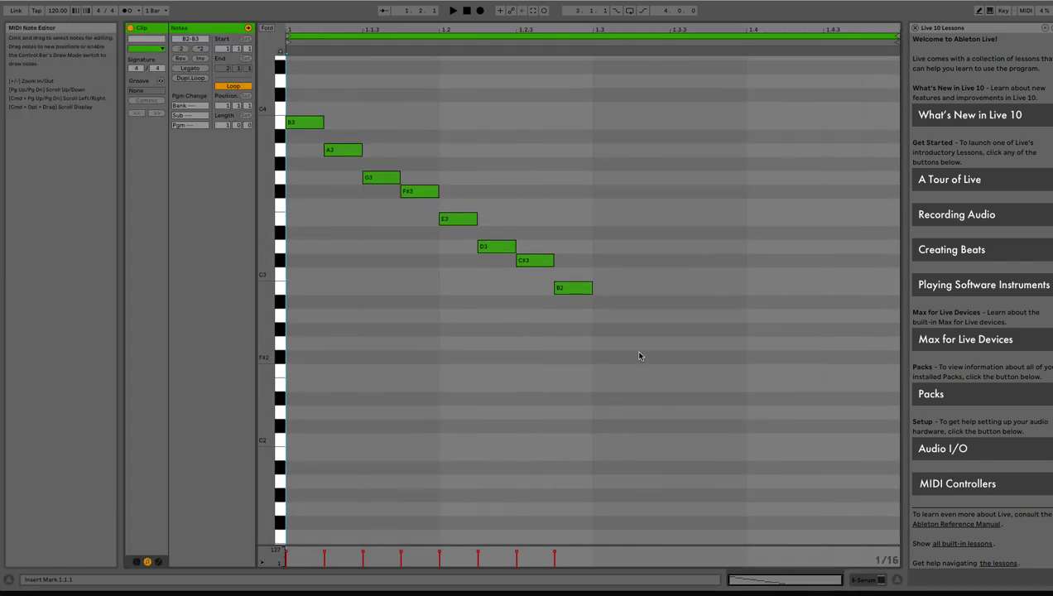
pyautogui.moveTo(638, 356); pyautogui.dragTo(289, 84)
pyautogui.press('Delete')
pyautogui.scroll(3, 350, 155)
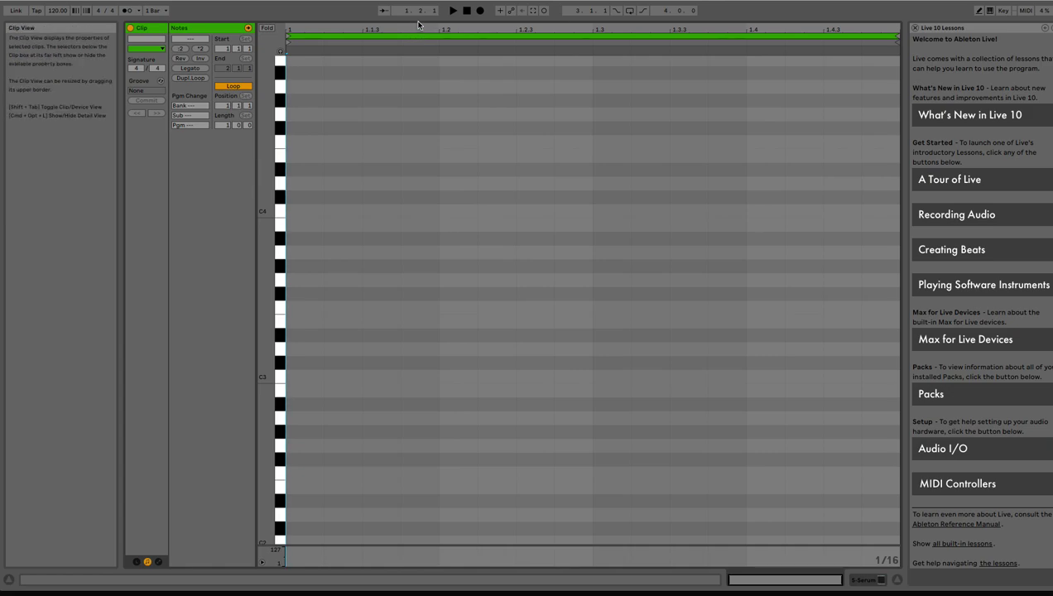
# Set the fixed grid to 1/4 and enter the notes D4, E4 and F4 on the first three beats
pyautogui.rightClick(348, 219)
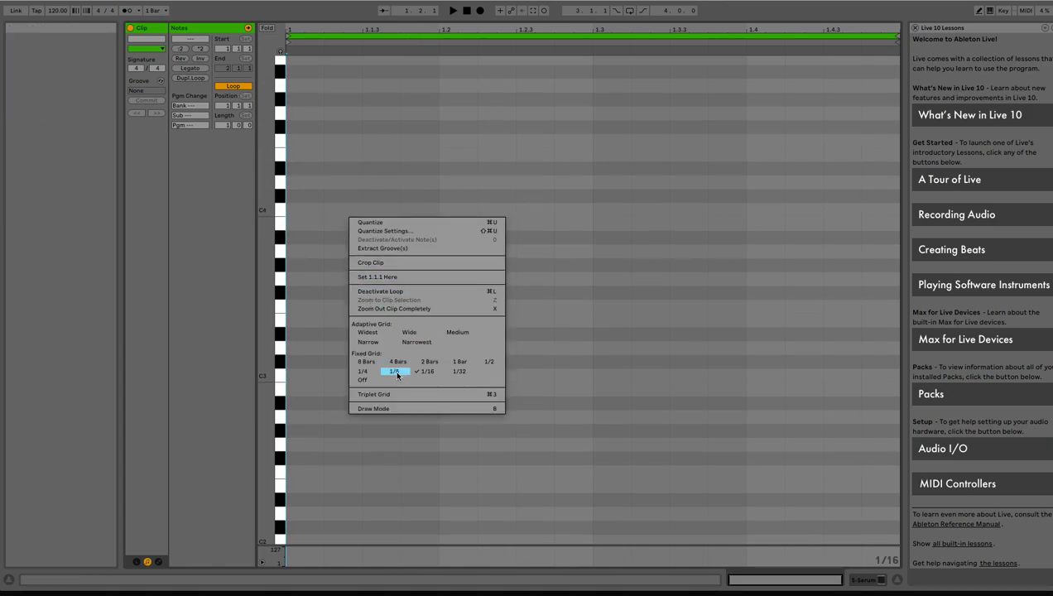
pyautogui.click(370, 374)
pyautogui.scroll(3, 331, 313)
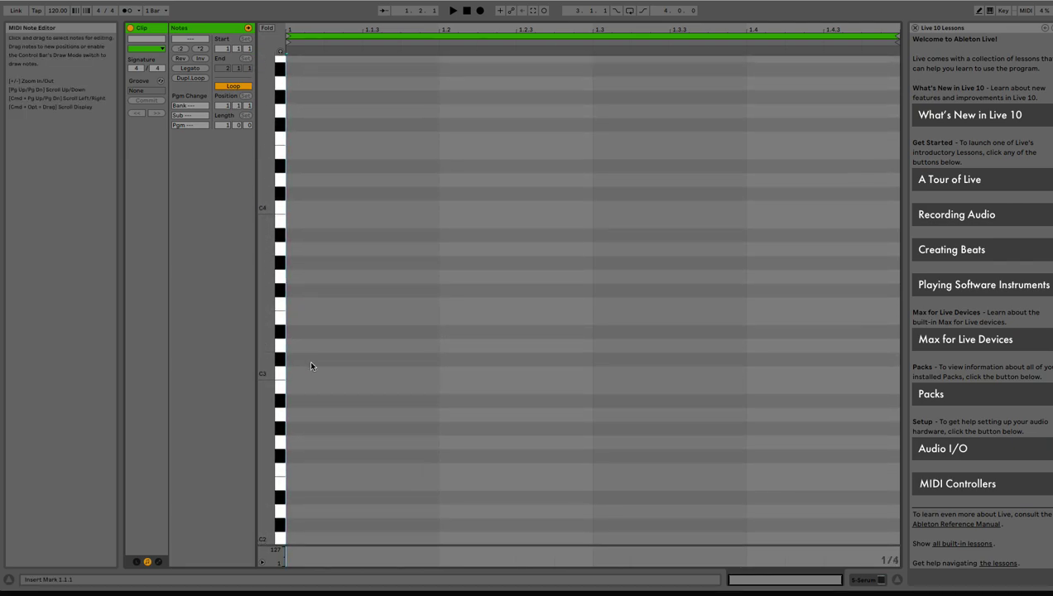
pyautogui.doubleClick(320, 219)
pyautogui.doubleClick(447, 192)
pyautogui.doubleClick(612, 178)
pyautogui.scroll(3, 662, 182)
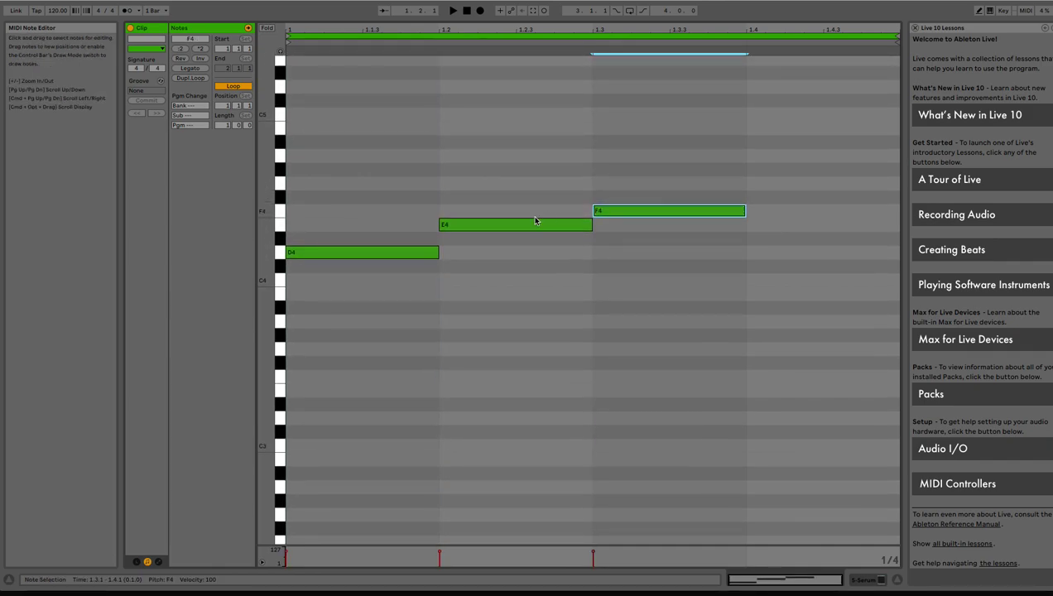
# Move the first note to F4 and the third to D4, and add a C4 on the fourth beat
pyautogui.moveTo(392, 250); pyautogui.dragTo(389, 212)
pyautogui.click(476, 227)
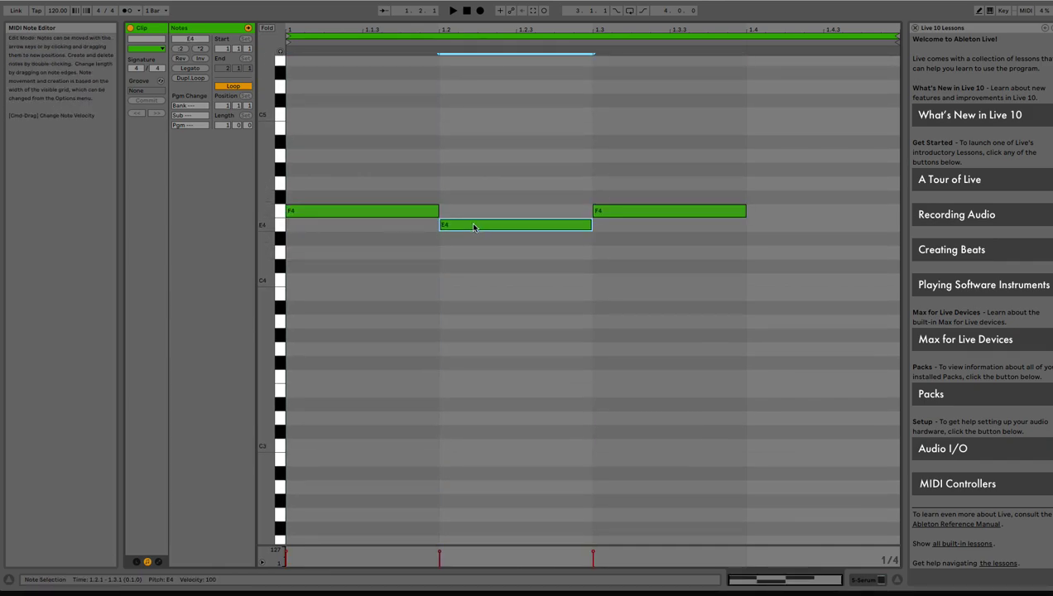
pyautogui.moveTo(627, 212); pyautogui.dragTo(638, 255)
pyautogui.doubleClick(777, 276)
# Set the fixed grid to 1/16 and delete the four quarter notes
pyautogui.rightClick(359, 287)
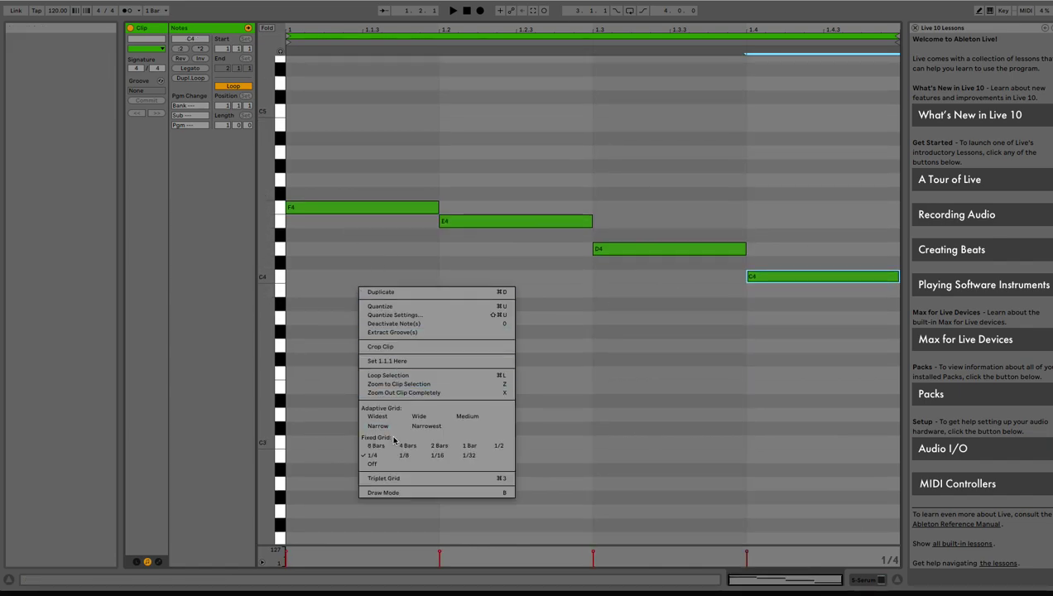
pyautogui.click(437, 455)
pyautogui.moveTo(384, 352); pyautogui.dragTo(843, 131)
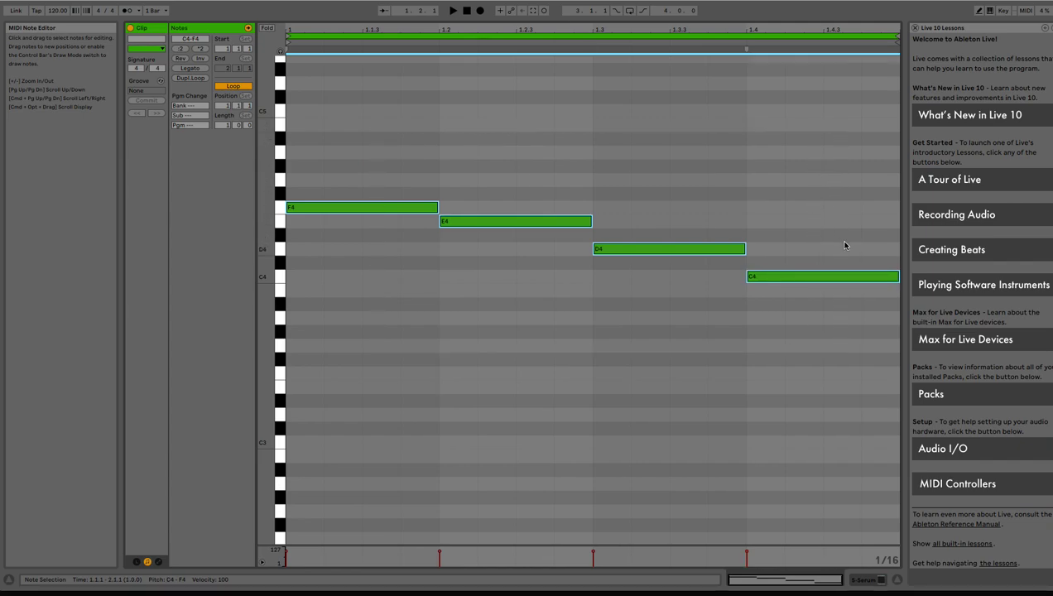
pyautogui.click(493, 197)
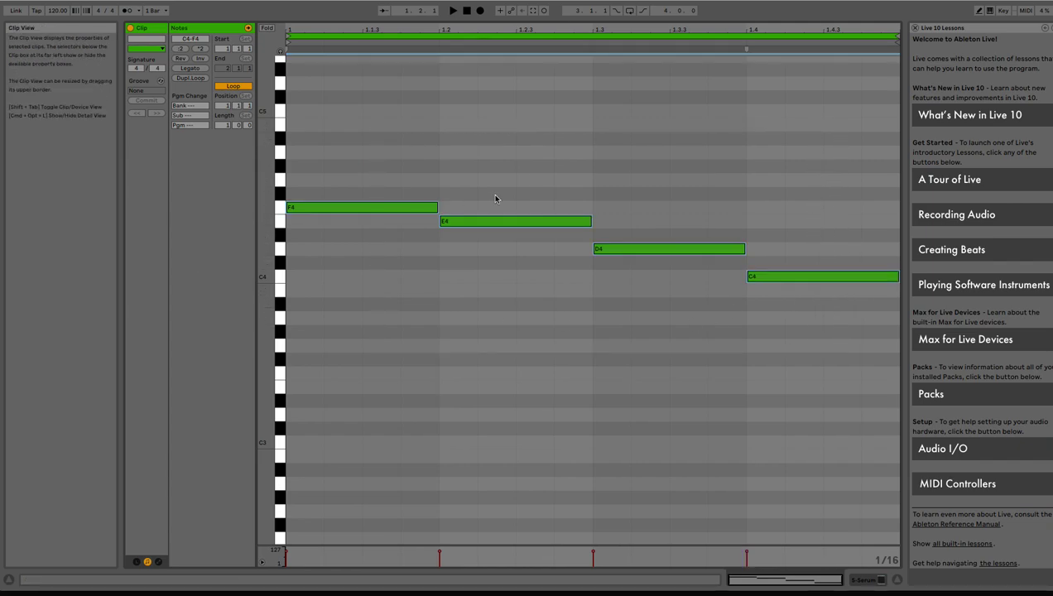
pyautogui.moveTo(729, 140); pyautogui.dragTo(423, 324)
pyautogui.press('Delete')
pyautogui.moveTo(635, 176); pyautogui.dragTo(840, 329)
pyautogui.press('Delete')
# Try a sixteenth-note melody of D4, E4, F4, E4, D4 and C4, and clear it again
pyautogui.doubleClick(319, 248)
pyautogui.doubleClick(348, 220)
pyautogui.doubleClick(385, 207)
pyautogui.doubleClick(419, 222)
pyautogui.doubleClick(457, 249)
pyautogui.doubleClick(507, 276)
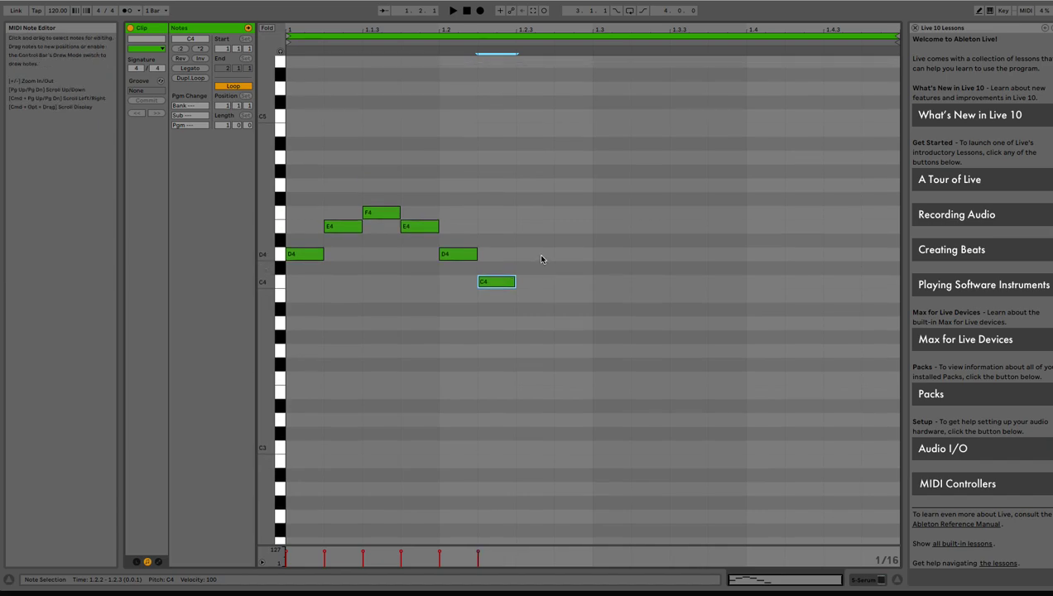
pyautogui.moveTo(541, 205); pyautogui.dragTo(283, 323)
pyautogui.press('Delete')
# Start a new melody from the clip's beginning with the sixteenth notes D4, F4, E4 and D4
pyautogui.doubleClick(303, 259)
pyautogui.doubleClick(351, 215)
pyautogui.doubleClick(381, 231)
pyautogui.doubleClick(419, 257)
# Continue the melody from beat 1.2 with the sixteenth notes G4, F4, A4, G4, F4, E4 and D4
pyautogui.click(463, 199)
pyautogui.doubleClick(458, 189)
pyautogui.doubleClick(497, 216)
pyautogui.doubleClick(535, 162)
pyautogui.doubleClick(570, 188)
pyautogui.doubleClick(610, 215)
pyautogui.doubleClick(649, 231)
pyautogui.doubleClick(688, 259)
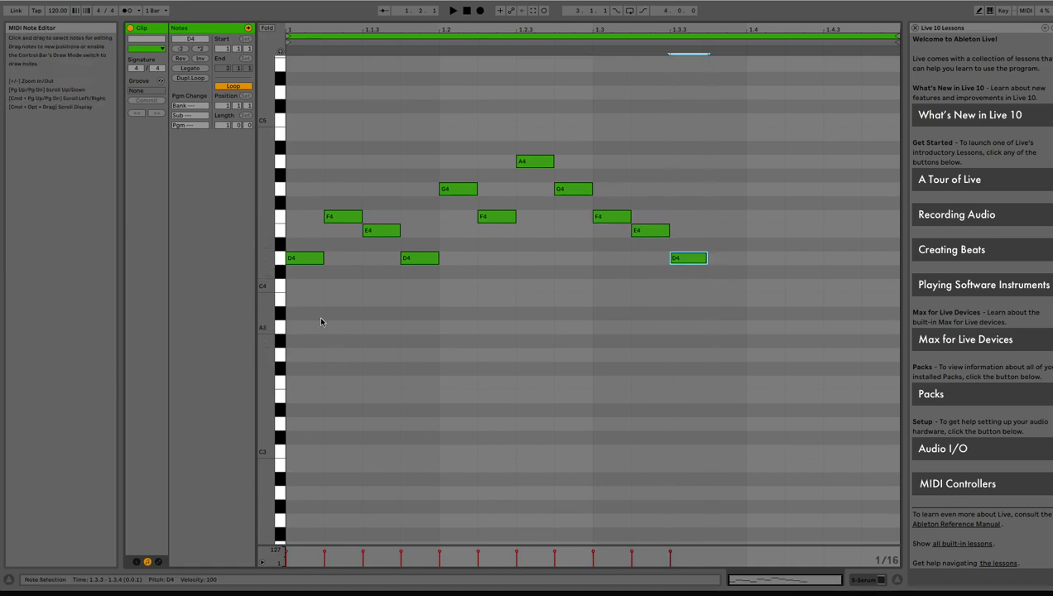
pyautogui.moveTo(300, 220); pyautogui.dragTo(828, 277)
pyautogui.click(665, 365)
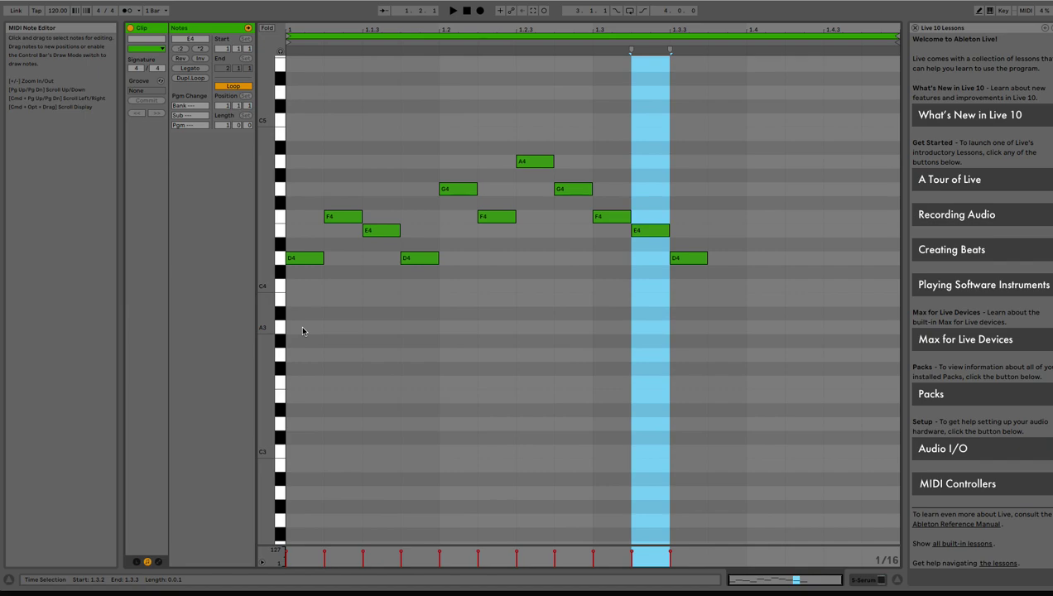
pyautogui.click(300, 258)
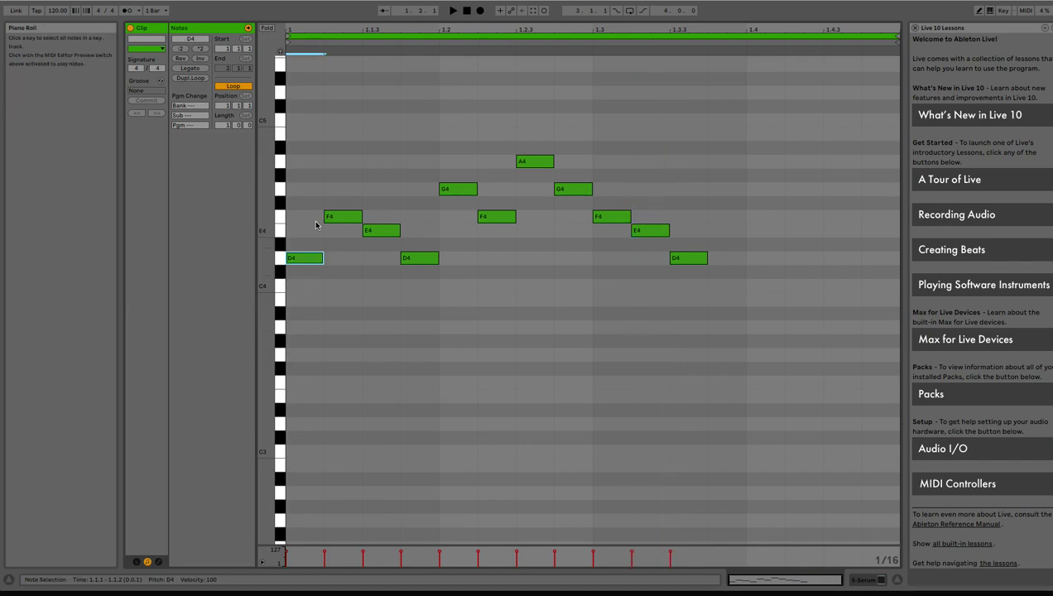
pyautogui.click(305, 270)
pyautogui.click(306, 258)
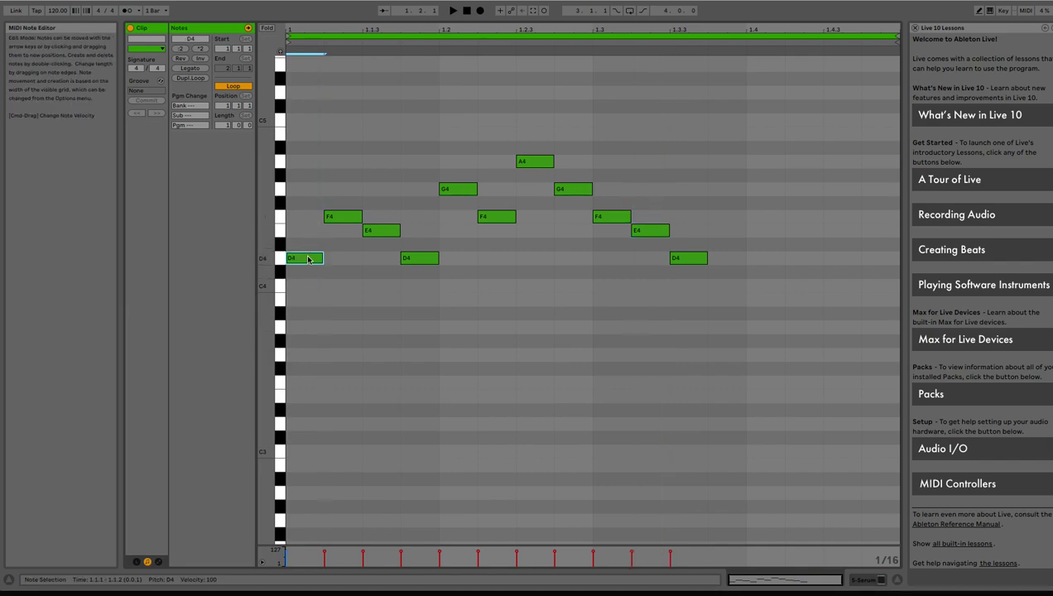
pyautogui.moveTo(295, 303); pyautogui.dragTo(821, 106)
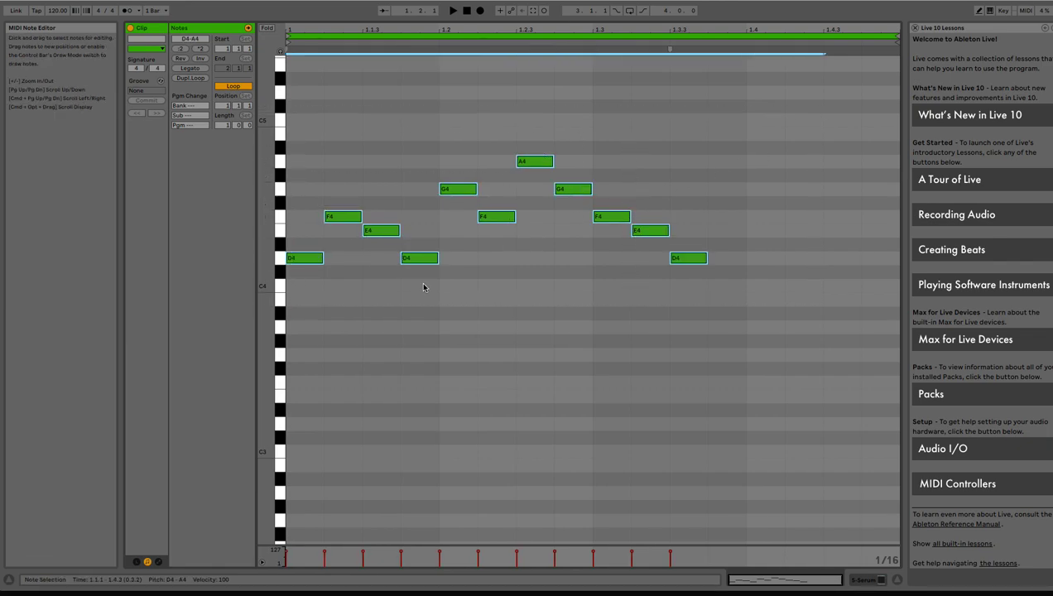
pyautogui.click(303, 258)
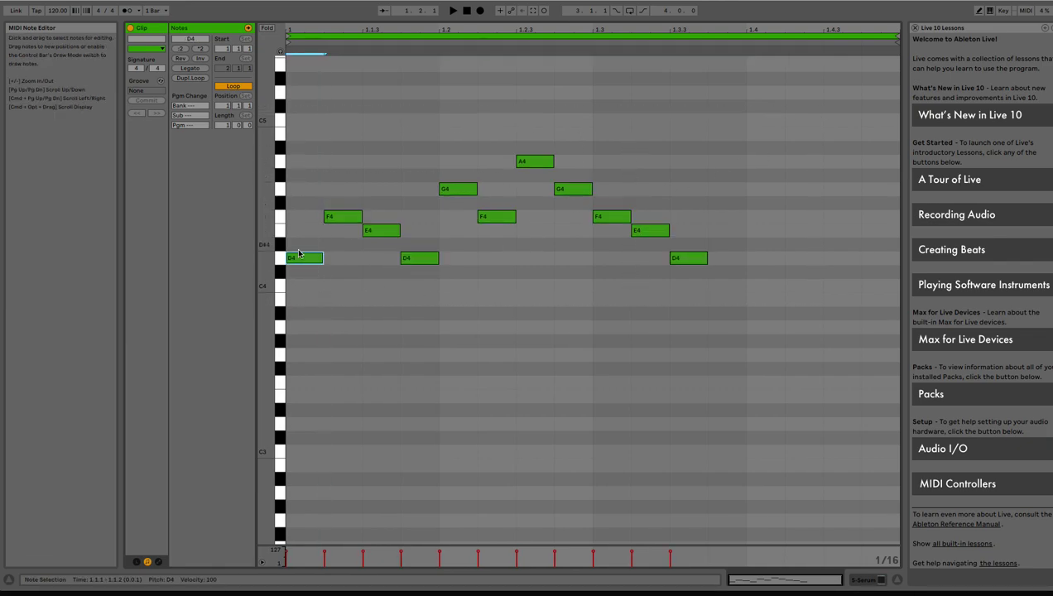
# Add harmony notes beneath the first four melody notes: A3, D4, D4 and A3
pyautogui.moveTo(300, 255); pyautogui.dragTo(303, 329)
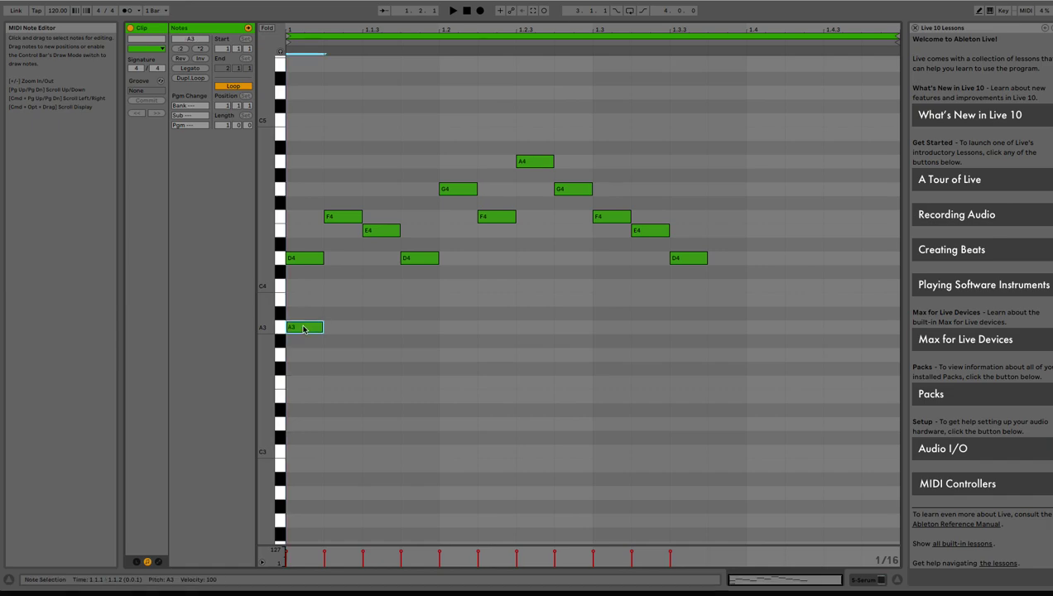
pyautogui.click(338, 218)
pyautogui.doubleClick(347, 258)
pyautogui.doubleClick(377, 258)
pyautogui.doubleClick(407, 330)
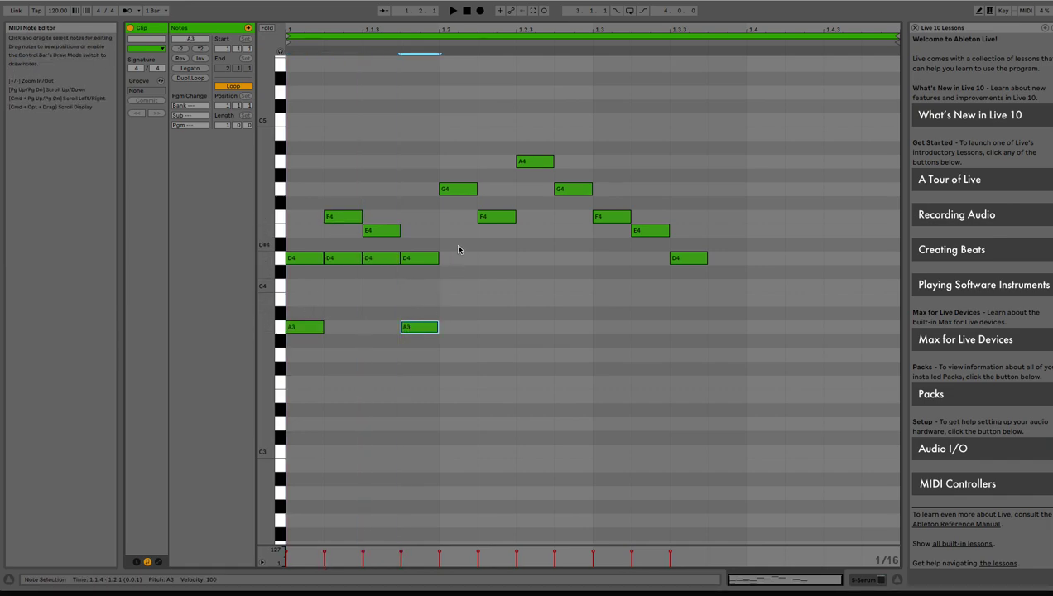
# Add harmony notes beneath the melody's G4, F4, A4 and G4 from beat 1.2: F4, D4, F4 and F4
pyautogui.click(457, 218)
pyautogui.doubleClick(458, 217)
pyautogui.doubleClick(490, 259)
pyautogui.click(534, 221)
pyautogui.doubleClick(534, 218)
pyautogui.click(567, 221)
pyautogui.doubleClick(570, 218)
# Add harmony notes beneath the last three melody notes: D4, D4 and A3
pyautogui.doubleClick(602, 259)
pyautogui.doubleClick(642, 259)
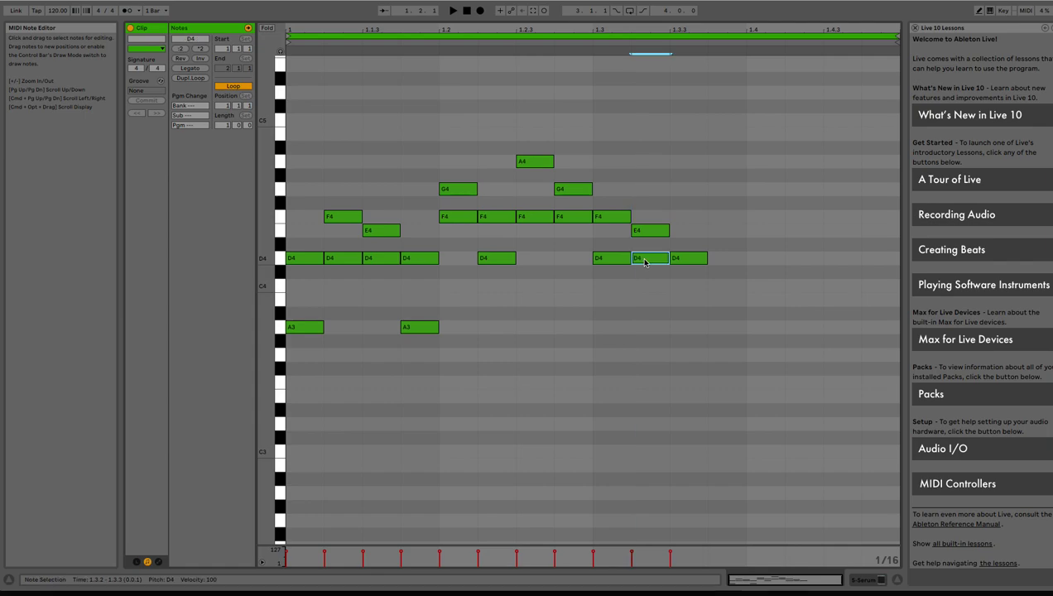
pyautogui.doubleClick(672, 328)
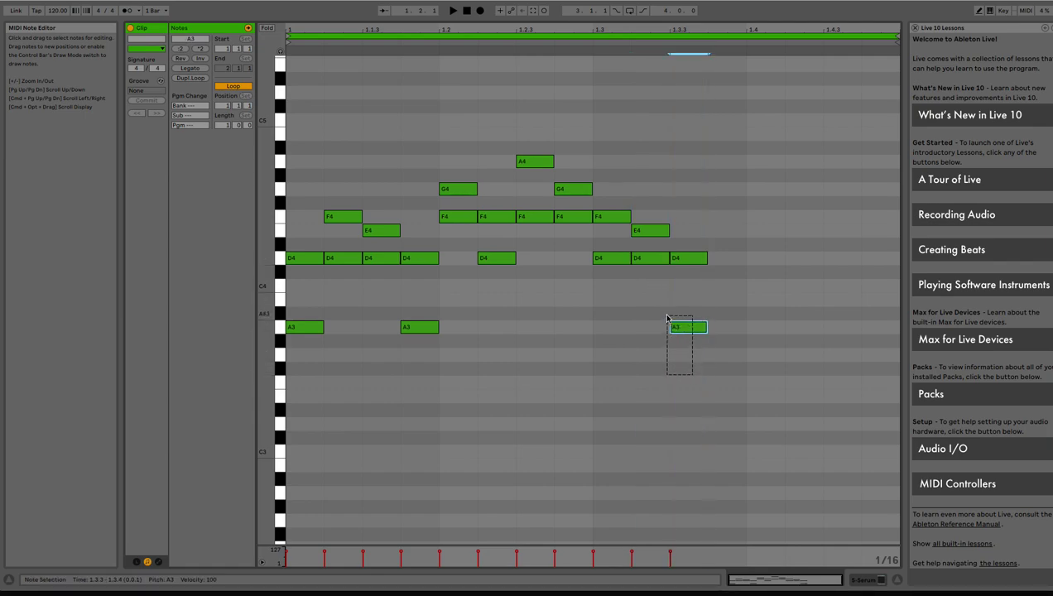
# Select all the harmony notes beneath the melody, try them one octave lower and transpose them back up an octave
pyautogui.moveTo(635, 280); pyautogui.dragTo(531, 247)
pyautogui.keyDown('shift'); pyautogui.click(571, 217); pyautogui.keyUp('shift')
pyautogui.keyDown('shift'); pyautogui.click(534, 217); pyautogui.keyUp('shift')
pyautogui.keyDown('shift'); pyautogui.click(497, 258); pyautogui.keyUp('shift')
pyautogui.moveTo(444, 237); pyautogui.dragTo(452, 216)
pyautogui.moveTo(432, 308); pyautogui.dragTo(391, 255)
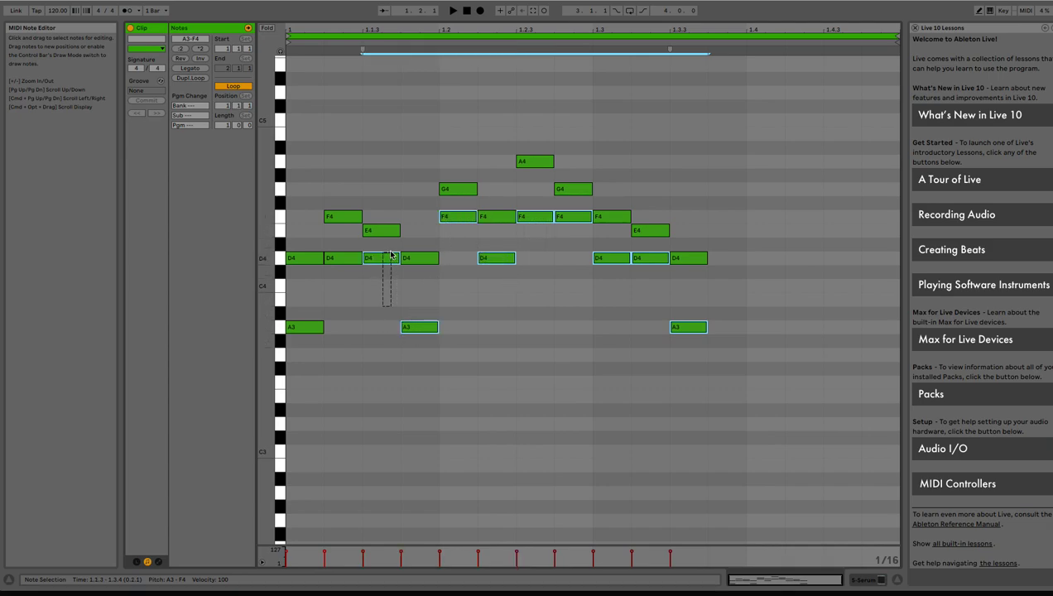
pyautogui.keyDown('shift'); pyautogui.click(355, 258); pyautogui.keyUp('shift')
pyautogui.moveTo(325, 353); pyautogui.dragTo(304, 326)
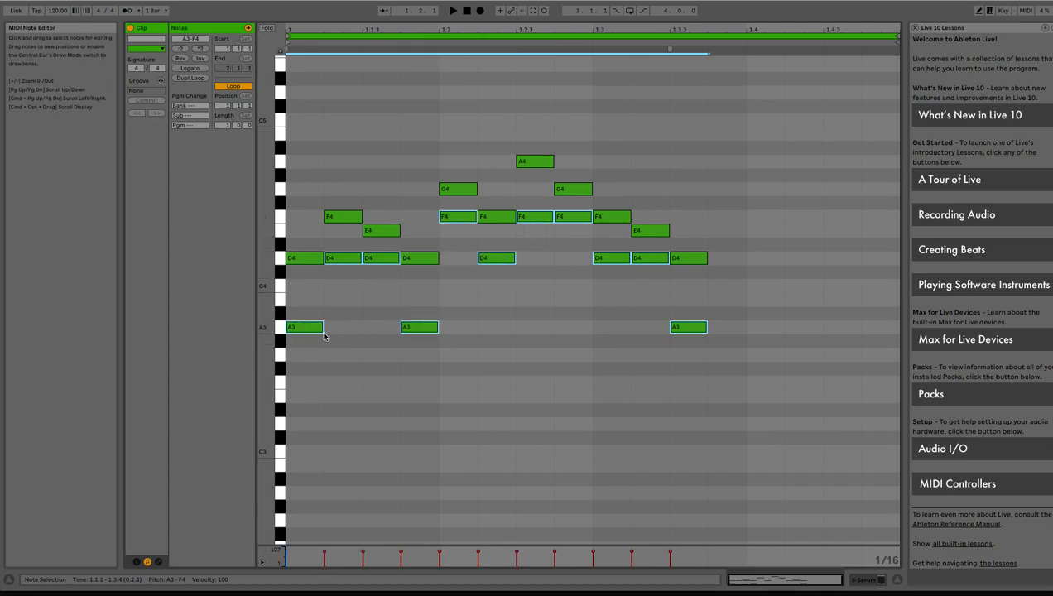
pyautogui.hotkey('shift', 'Down')
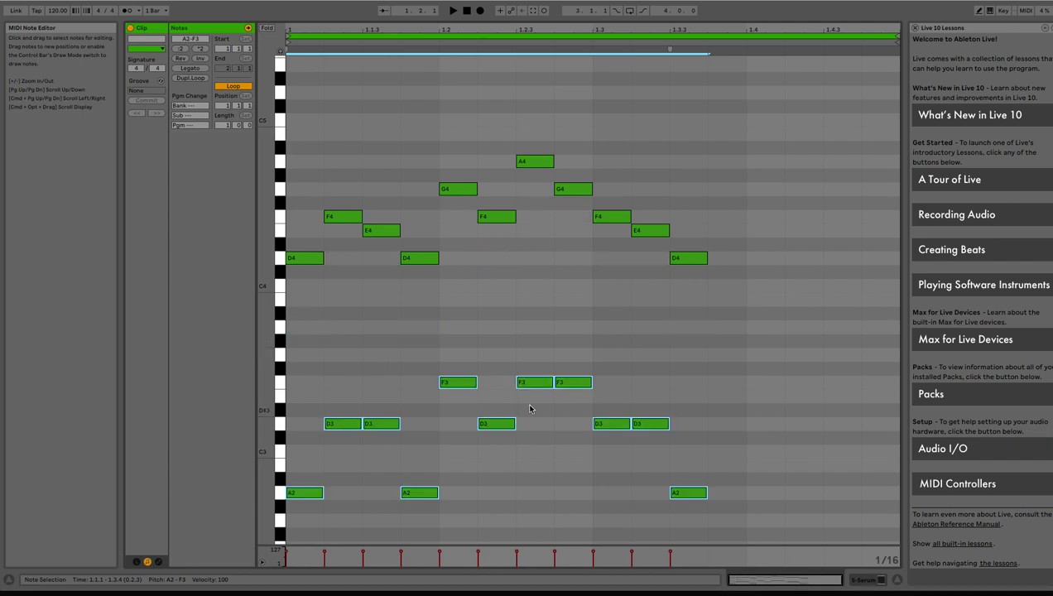
pyautogui.hotkey('shift', 'Up')
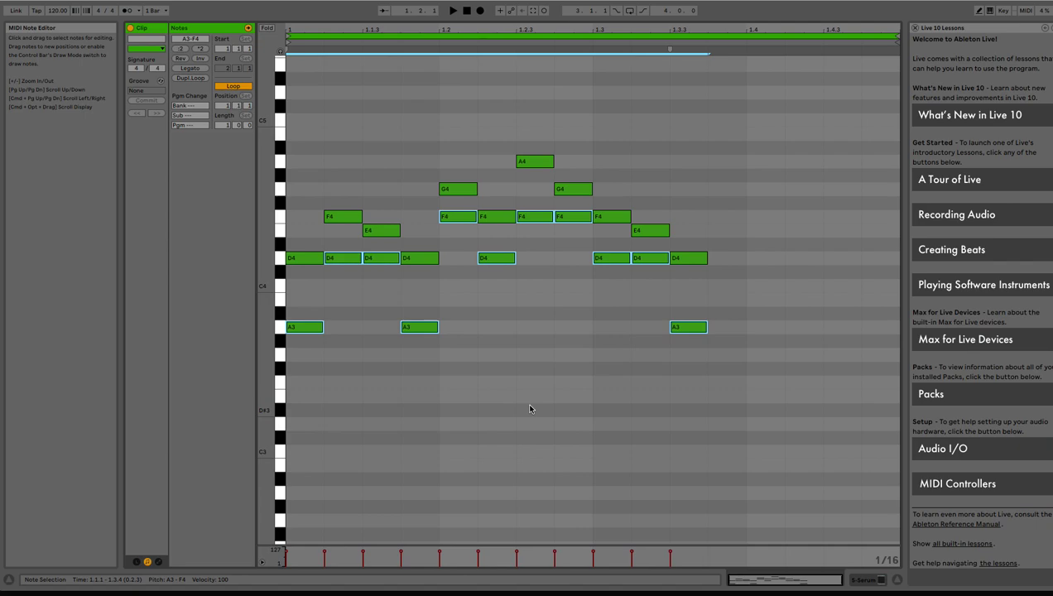
pyautogui.press('space')
# Delete all eleven melody notes, D4 F4 E4 D4 G4 F4 A4 G4 F4 E4 D4, keeping the triad notes
pyautogui.scroll(4, 473, 318)
pyautogui.scroll(-1, 325, 333)
pyautogui.click(301, 328)
pyautogui.keyDown('shift'); pyautogui.click(343, 283); pyautogui.keyUp('shift')
pyautogui.keyDown('shift'); pyautogui.click(381, 296); pyautogui.keyUp('shift')
pyautogui.keyDown('shift'); pyautogui.click(419, 323); pyautogui.keyUp('shift')
pyautogui.keyDown('shift'); pyautogui.click(457, 255); pyautogui.keyUp('shift')
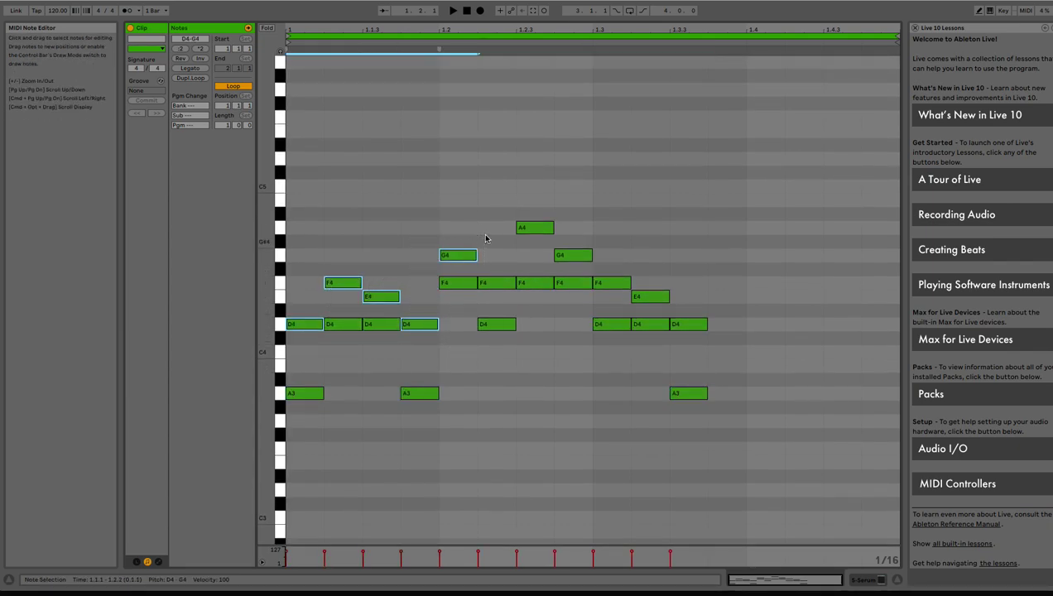
pyautogui.keyDown('shift'); pyautogui.click(497, 282); pyautogui.keyUp('shift')
pyautogui.moveTo(513, 255); pyautogui.dragTo(621, 202)
pyautogui.moveTo(618, 242); pyautogui.dragTo(616, 289)
pyautogui.moveTo(668, 263); pyautogui.dragTo(696, 328)
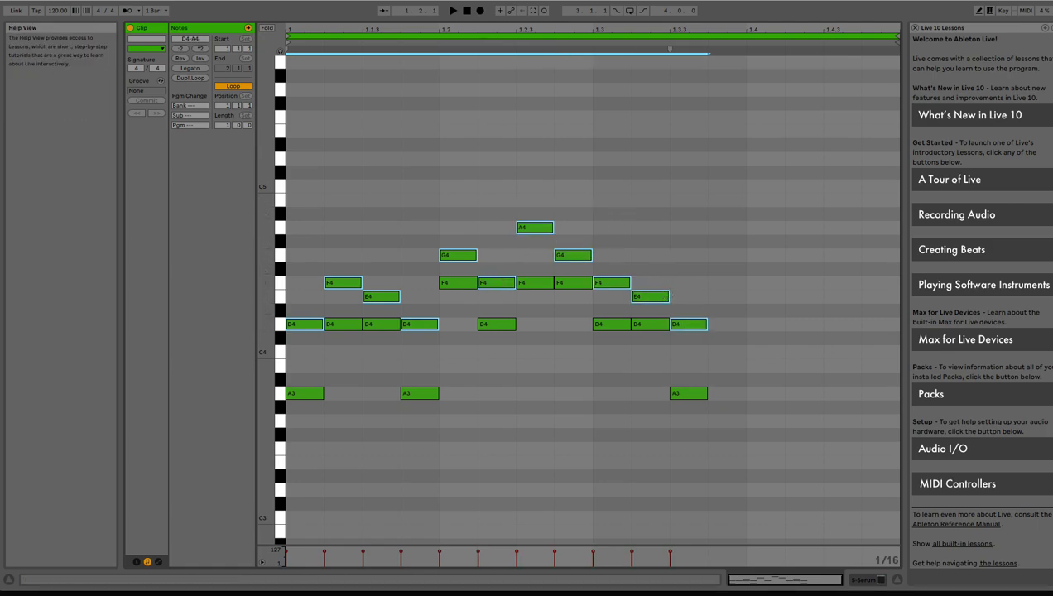
pyautogui.press('Delete')
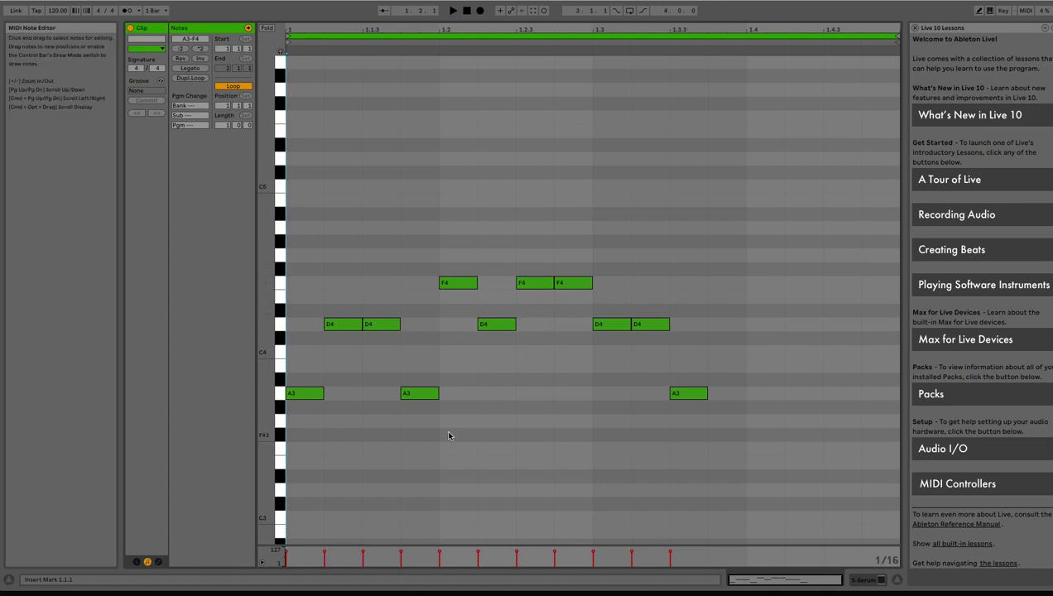
# Delete the remaining D minor triad notes to empty the clip
pyautogui.moveTo(309, 454); pyautogui.dragTo(753, 211)
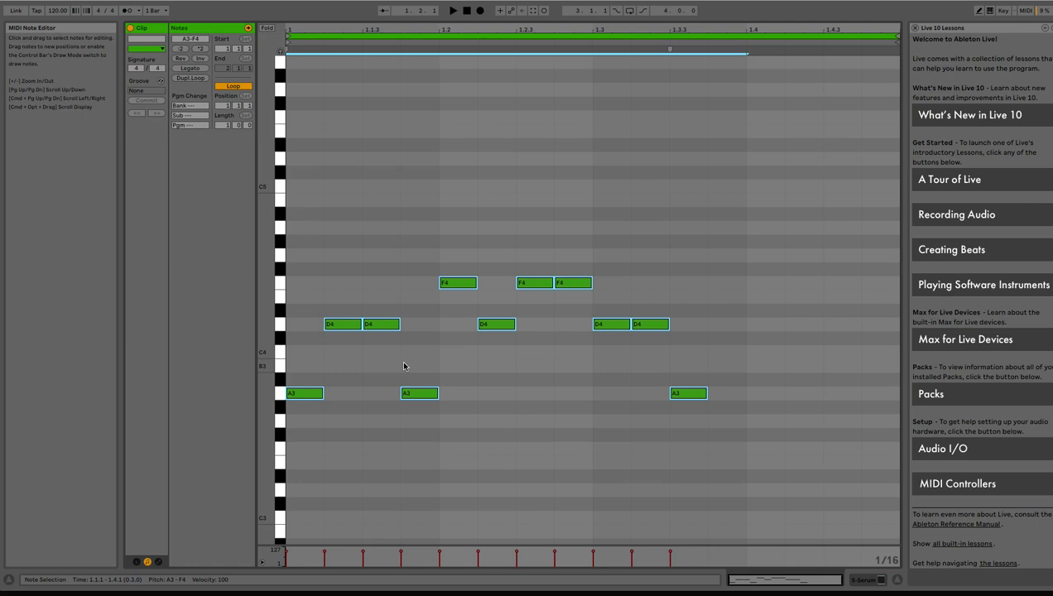
pyautogui.moveTo(725, 227); pyautogui.dragTo(289, 500)
pyautogui.press('Delete')
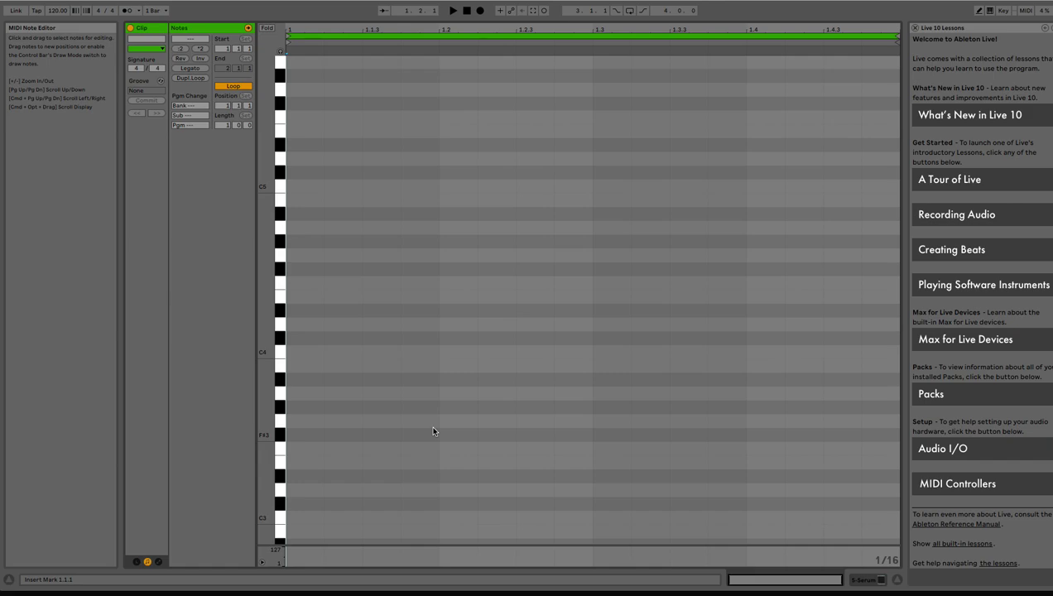
pyautogui.rightClick(348, 284)
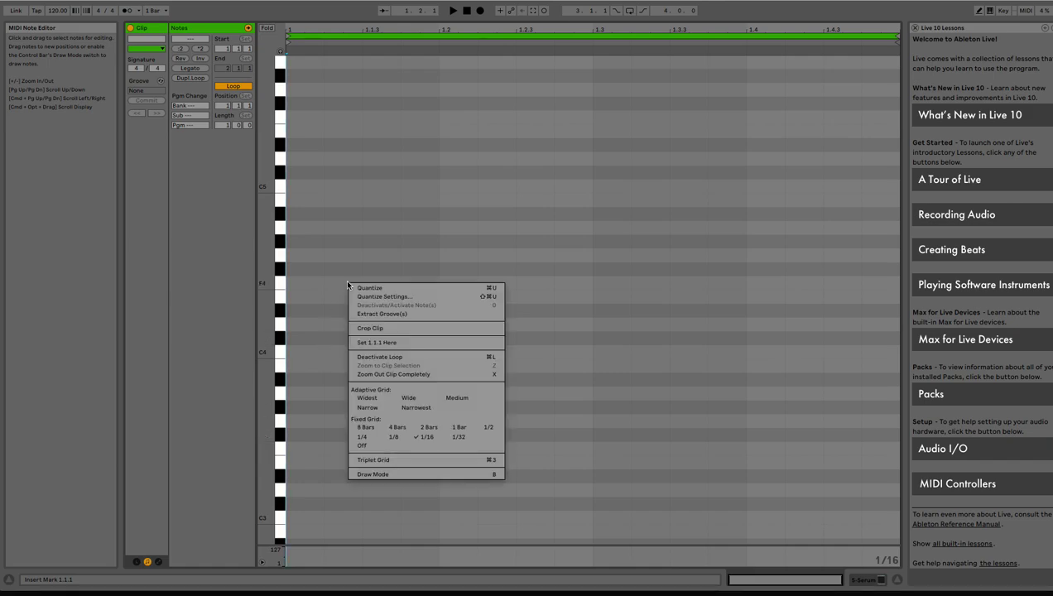
pyautogui.click(458, 436)
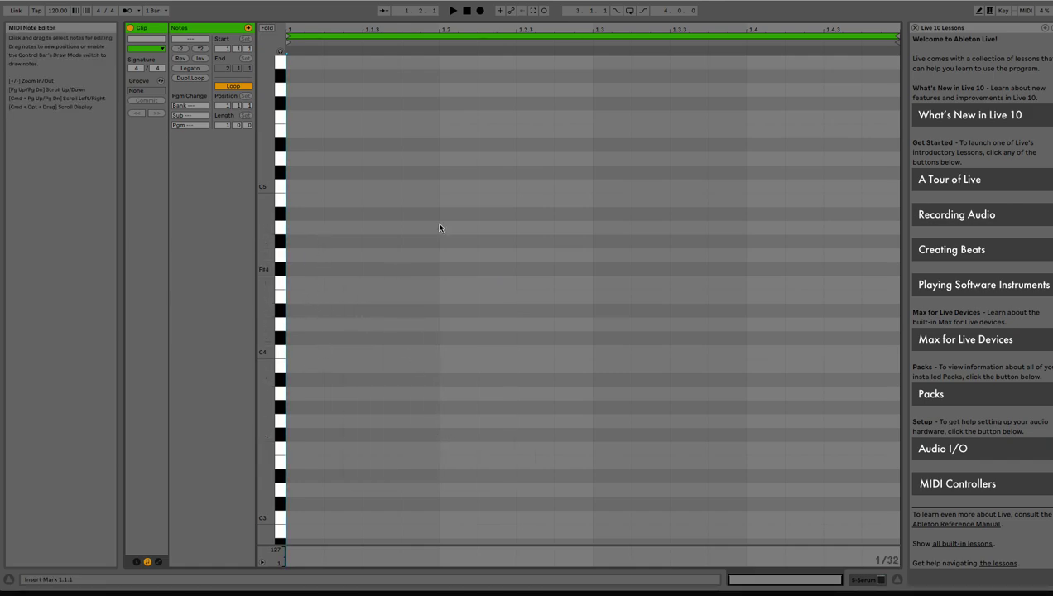
pyautogui.click(298, 202)
pyautogui.rightClick(300, 205)
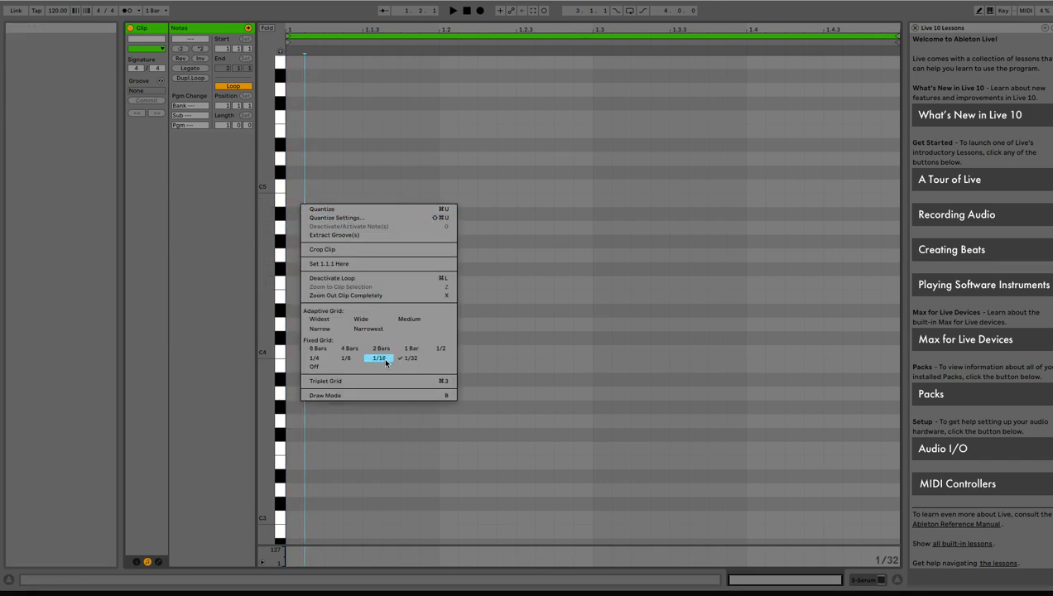
pyautogui.click(378, 359)
# Place sixteenth notes B4 at 1.1.1, A4 at 1.1.4, B4 at 1.2.3 and A4 at 1.2.4
pyautogui.click(405, 239)
pyautogui.doubleClick(384, 234)
pyautogui.doubleClick(303, 202)
pyautogui.moveTo(399, 230); pyautogui.dragTo(440, 240)
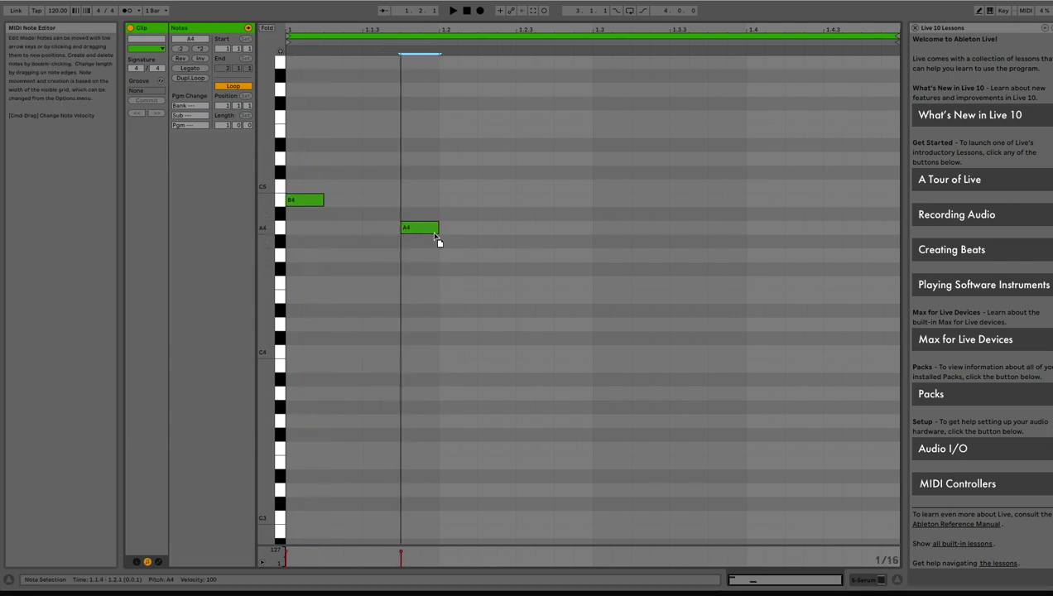
pyautogui.doubleClick(539, 202)
pyautogui.doubleClick(579, 229)
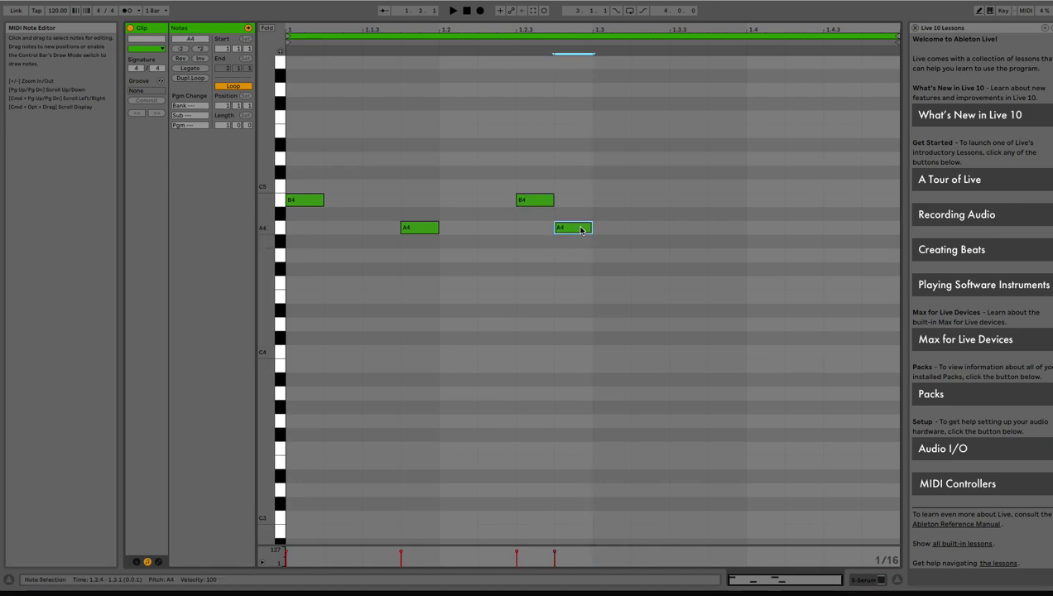
# Add a sixteenth-note G4 at beat 1.3 and lower both B4 notes a semitone to A#4
pyautogui.doubleClick(612, 256)
pyautogui.moveTo(588, 161)
pyautogui.mouseDown()
pyautogui.moveTo(557, 181)
pyautogui.moveTo(295, 224)
pyautogui.mouseUp()
pyautogui.press('Down')
# Continue the melody from 1.3.2 with F4, D4, a C4 lasting three sixteenths, F4 and A#4
pyautogui.click(656, 281)
pyautogui.doubleClick(656, 282)
pyautogui.doubleClick(696, 326)
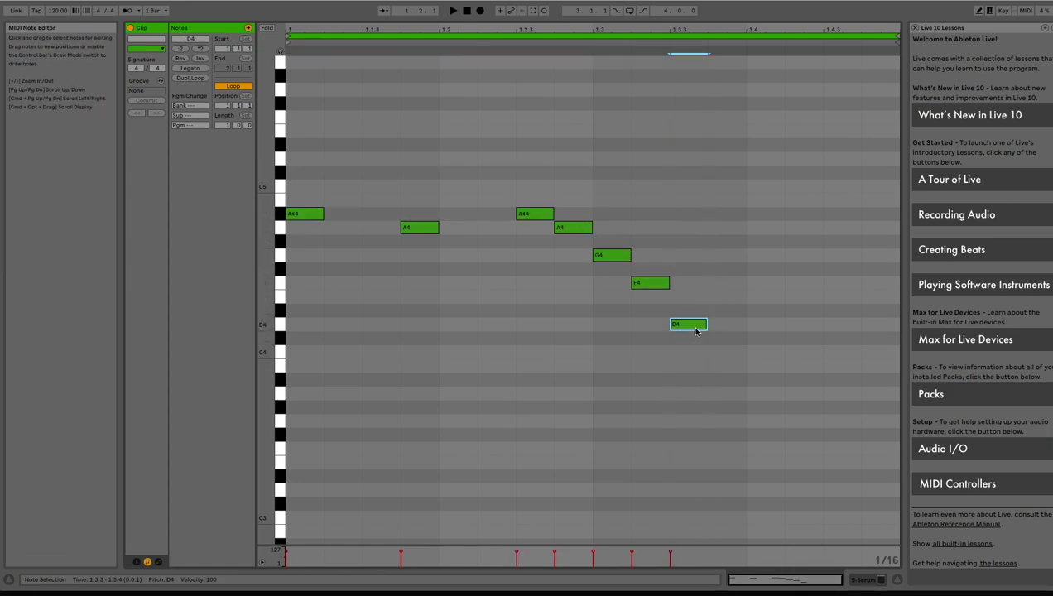
pyautogui.doubleClick(727, 352)
pyautogui.moveTo(745, 352); pyautogui.dragTo(822, 351)
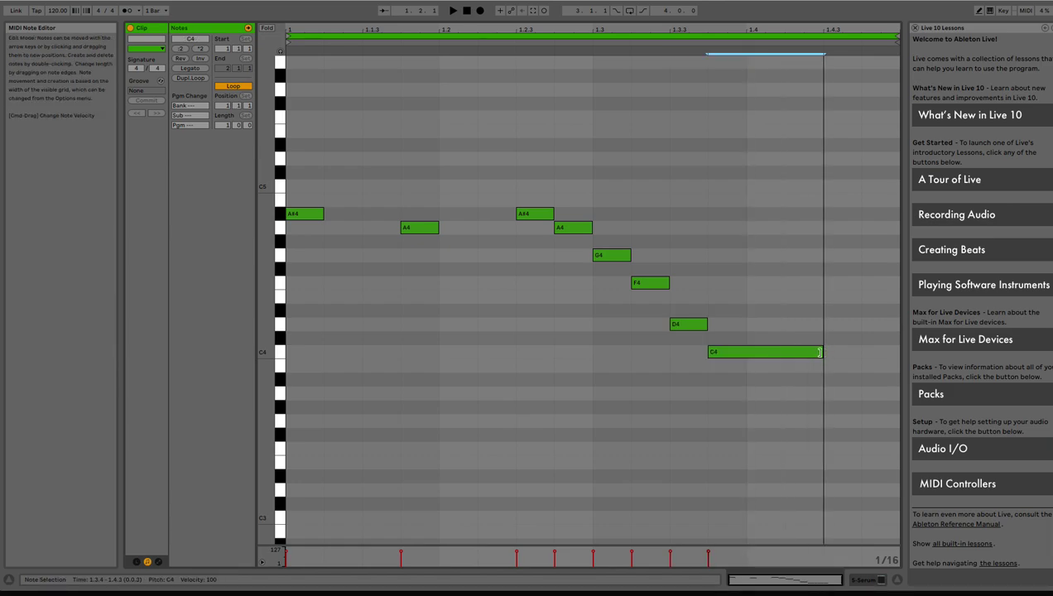
pyautogui.doubleClick(836, 283)
pyautogui.doubleClick(875, 215)
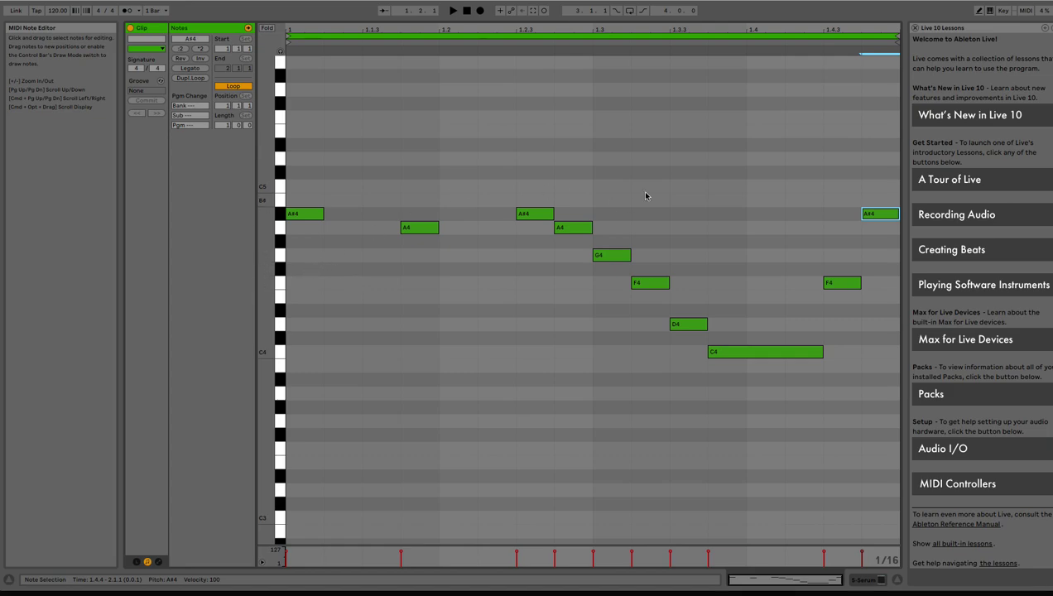
# Add an F4 harmony note beneath each of the first four melody notes, A#4, A4, A#4 and A4
pyautogui.click(334, 194)
pyautogui.doubleClick(316, 284)
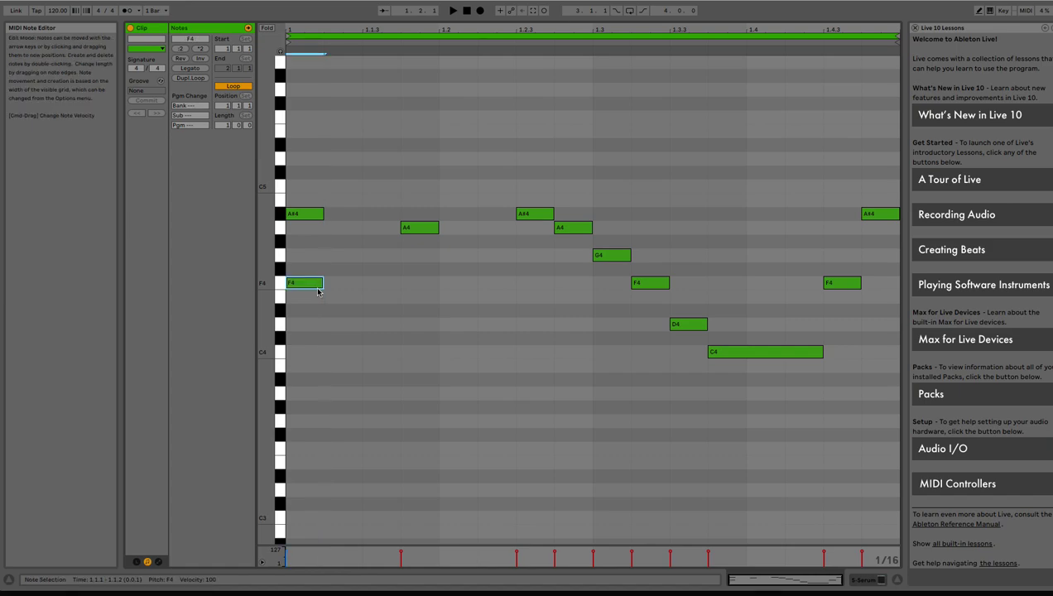
pyautogui.doubleClick(429, 283)
pyautogui.doubleClick(534, 284)
pyautogui.doubleClick(572, 284)
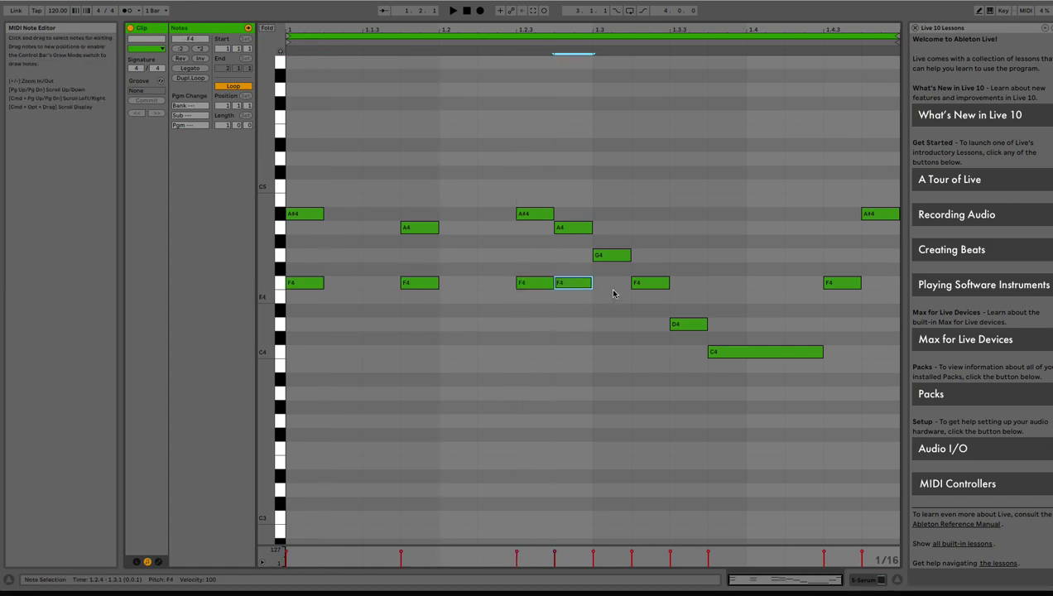
# Add harmony notes beneath the next two melody notes: F4 under G4 and D4 under F4
pyautogui.doubleClick(613, 296)
pyautogui.doubleClick(649, 324)
pyautogui.moveTo(617, 296); pyautogui.dragTo(617, 282)
# Add harmony notes beneath the last four melody notes: A#3, an A#3 three sixteenths long, D4 and F4
pyautogui.doubleClick(678, 381)
pyautogui.click(717, 386)
pyautogui.doubleClick(717, 385)
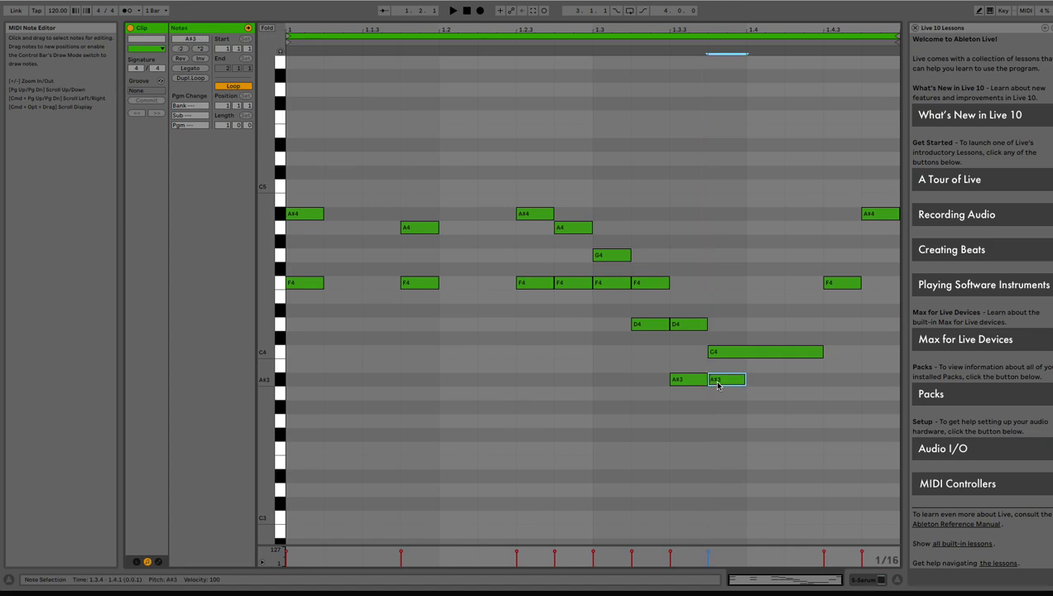
pyautogui.moveTo(744, 379); pyautogui.dragTo(823, 379)
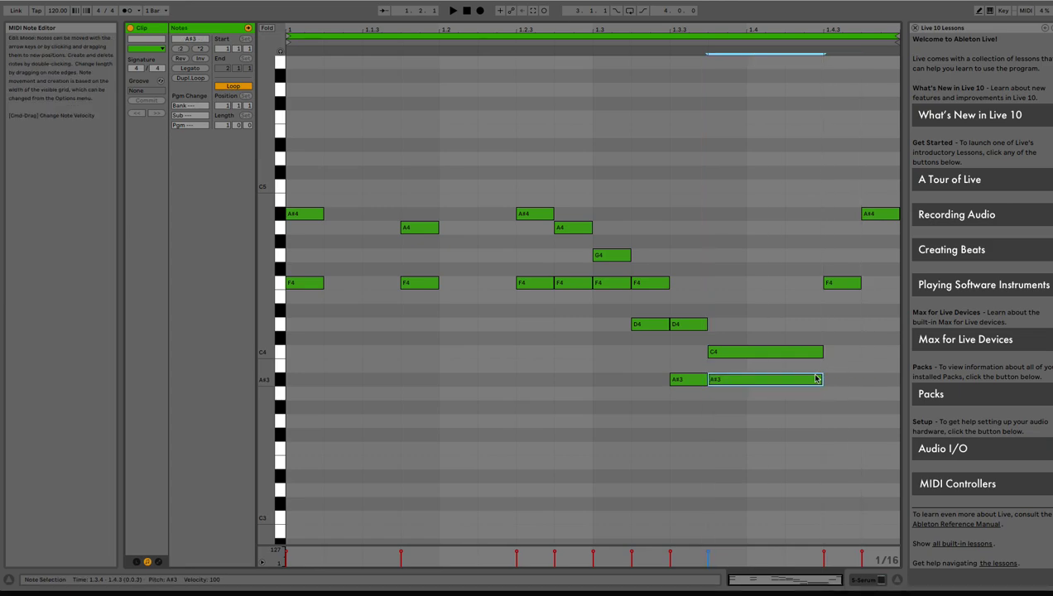
pyautogui.doubleClick(831, 324)
pyautogui.doubleClick(878, 285)
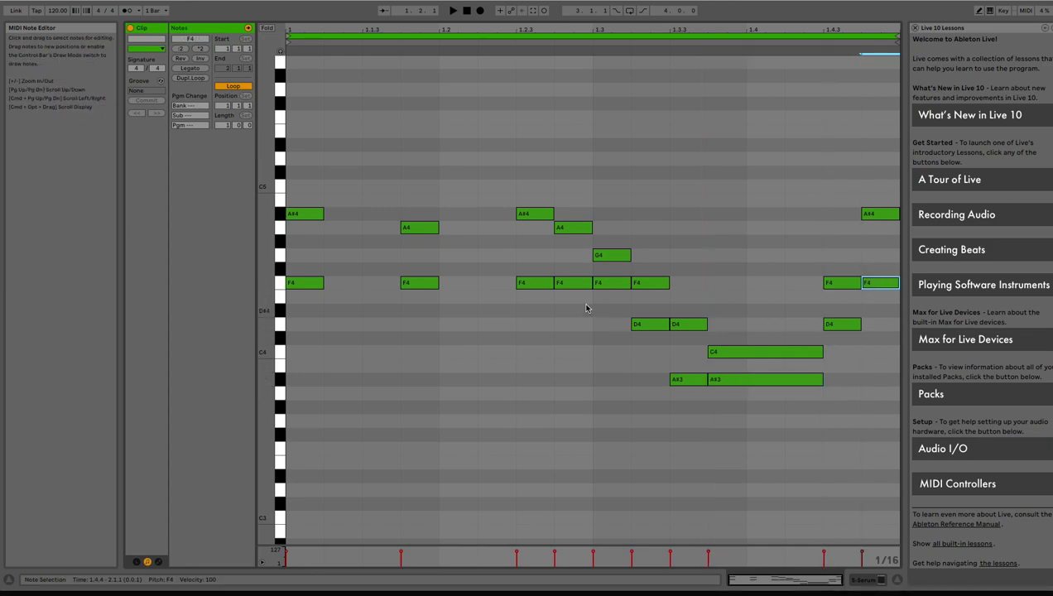
# Delete the upper melody voice across the bar, keeping only the F4, D4 and A#3 harmony notes
pyautogui.moveTo(336, 255); pyautogui.dragTo(656, 193)
pyautogui.press('Delete')
pyautogui.moveTo(402, 215); pyautogui.dragTo(306, 218)
pyautogui.press('Delete')
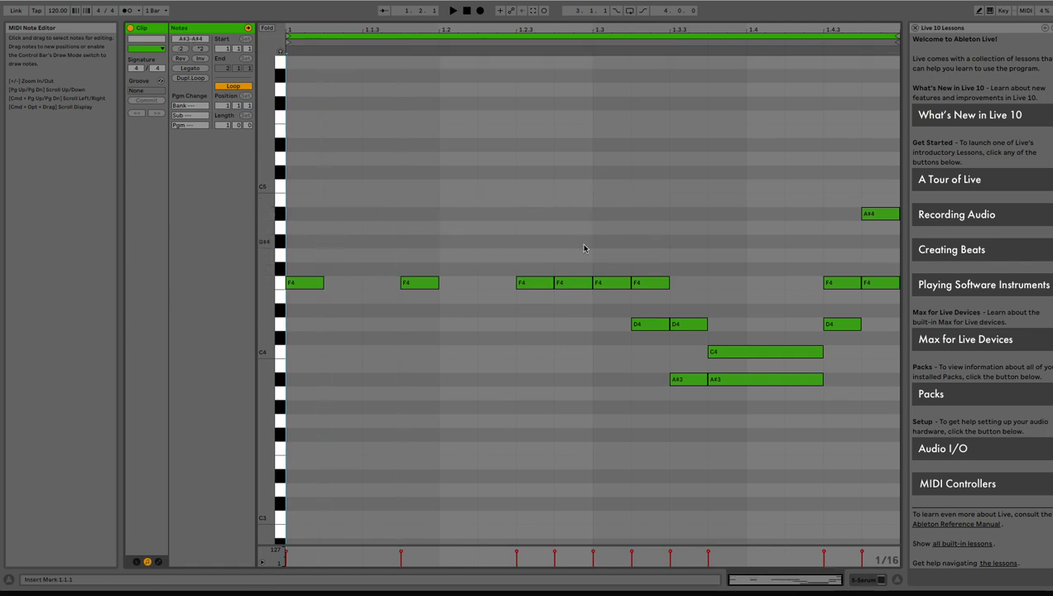
pyautogui.moveTo(635, 261); pyautogui.dragTo(713, 351)
pyautogui.press('Delete')
pyautogui.press('Delete')
pyautogui.moveTo(813, 294); pyautogui.dragTo(895, 185)
pyautogui.press('Delete')
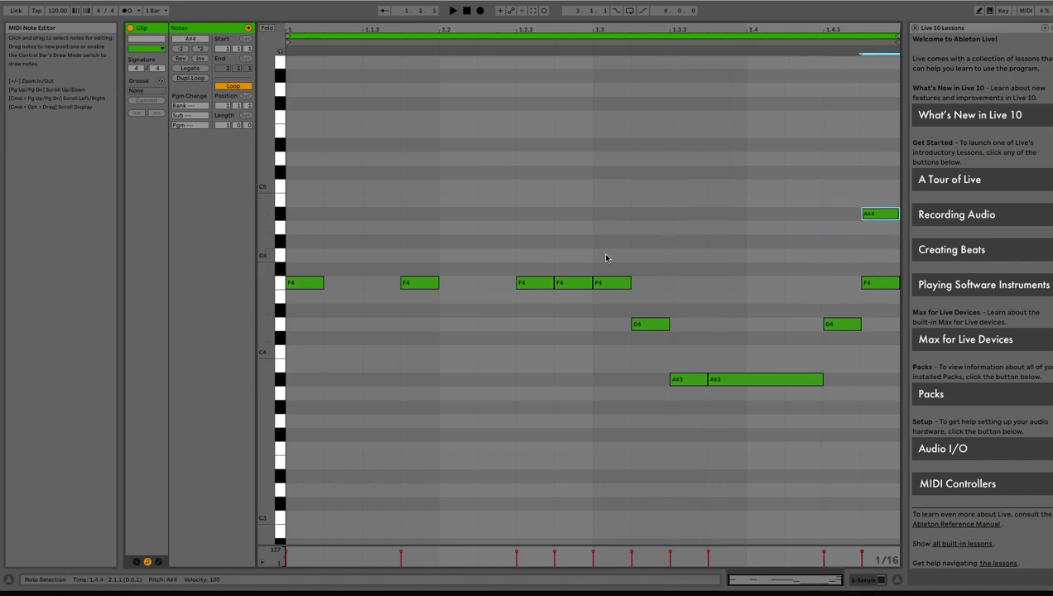
pyautogui.press('Delete')
# Merge the three adjacent F4 notes from 1.2.3 into one, and the two A#3 notes from 1.3.3 into one
pyautogui.moveTo(553, 283); pyautogui.dragTo(615, 275)
pyautogui.moveTo(708, 379); pyautogui.dragTo(677, 386)
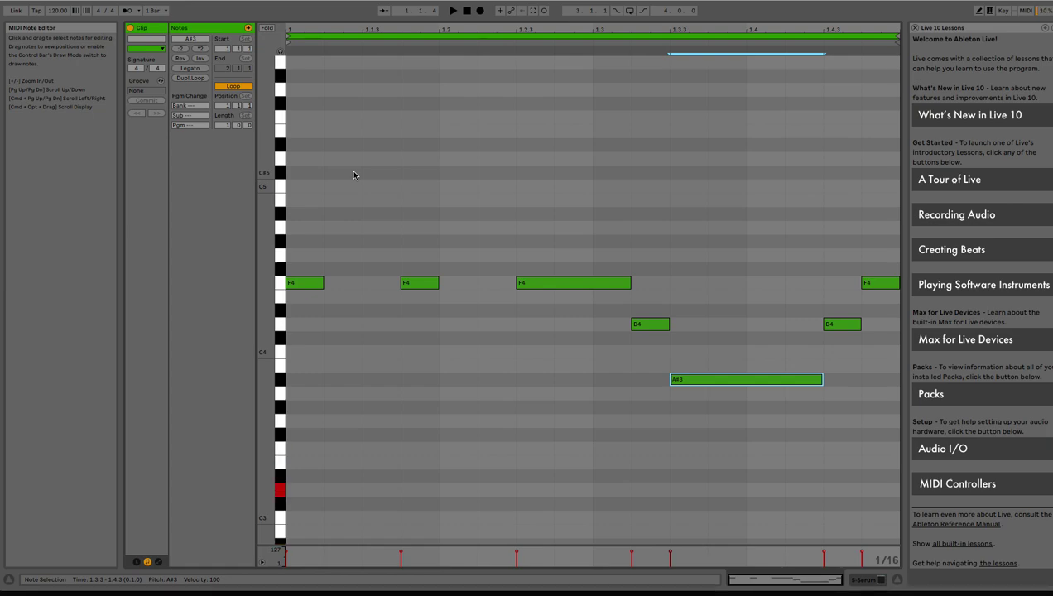
# Delete every remaining F4, D4 and A#3 note from the clip
pyautogui.scroll(1, 354, 175)
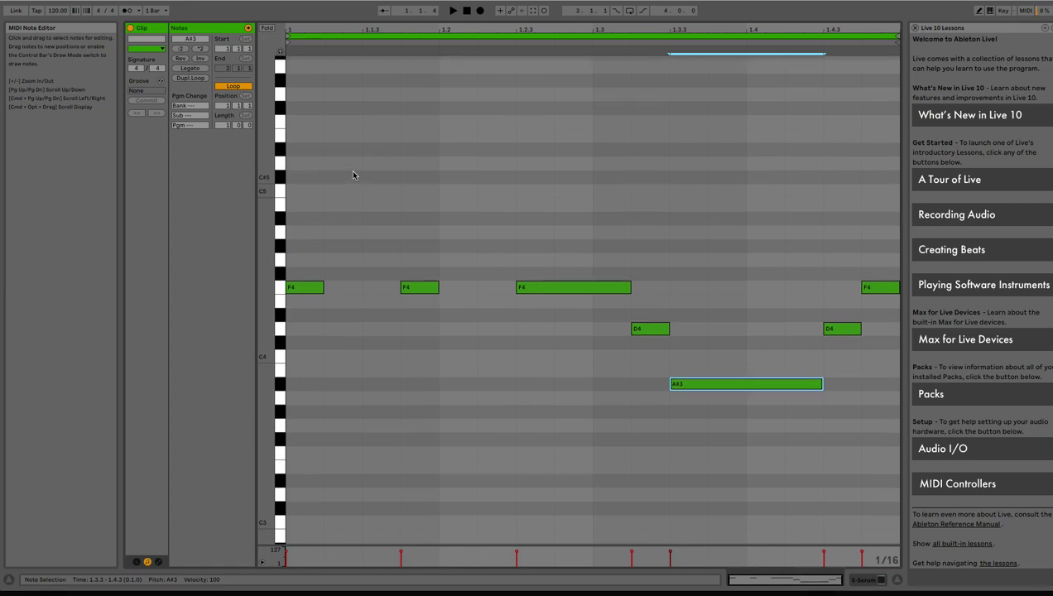
pyautogui.moveTo(349, 412); pyautogui.dragTo(844, 204)
pyautogui.click(654, 263)
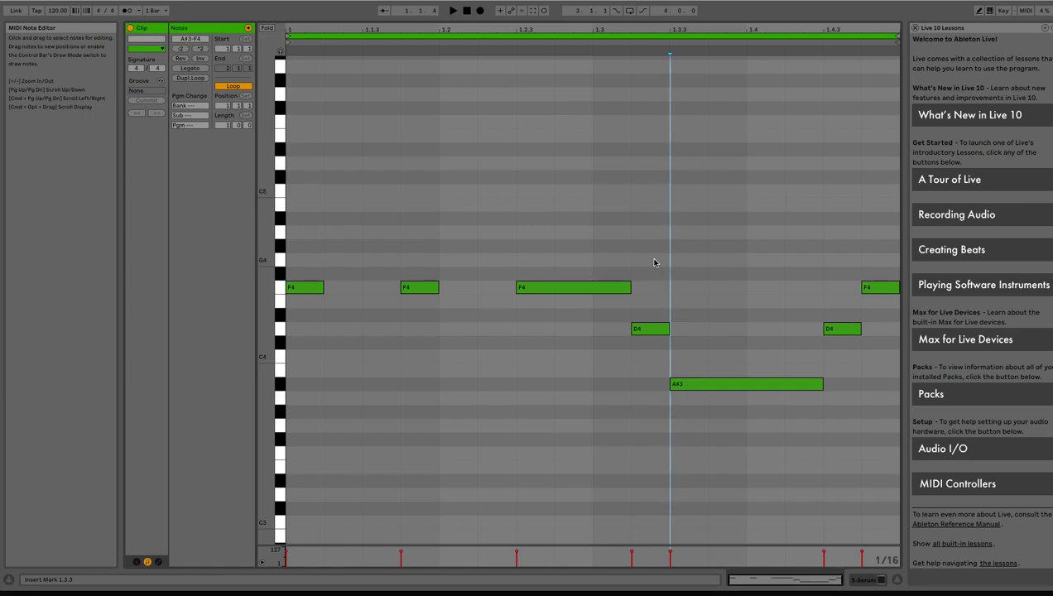
pyautogui.moveTo(296, 437); pyautogui.dragTo(887, 103)
pyautogui.press('Delete')
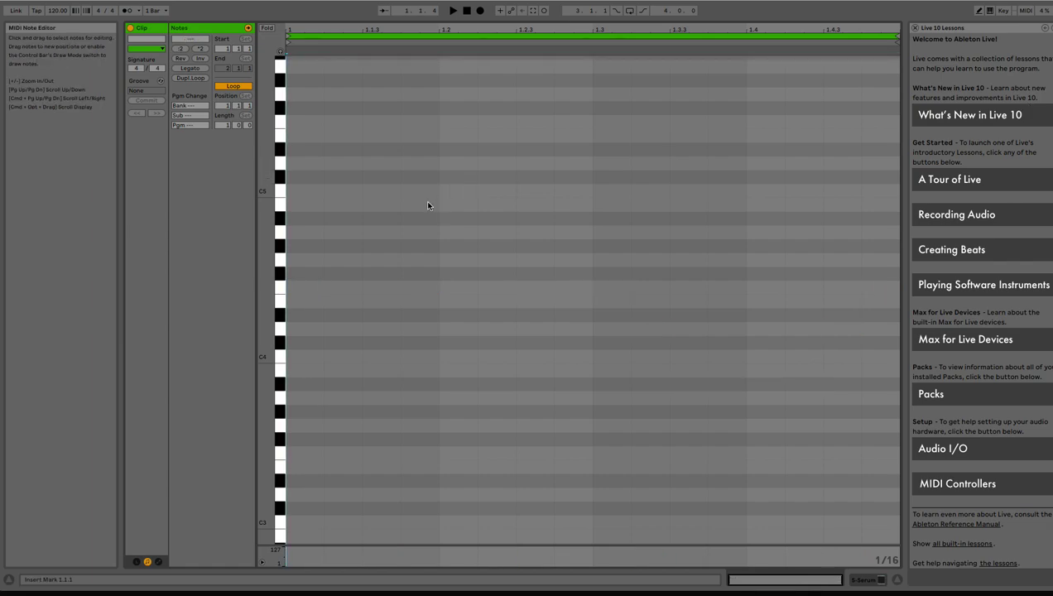
# Create a one-beat D minor arpeggio at the clip's start with sixteenth notes D4, F4, A4 and F4
pyautogui.doubleClick(306, 232)
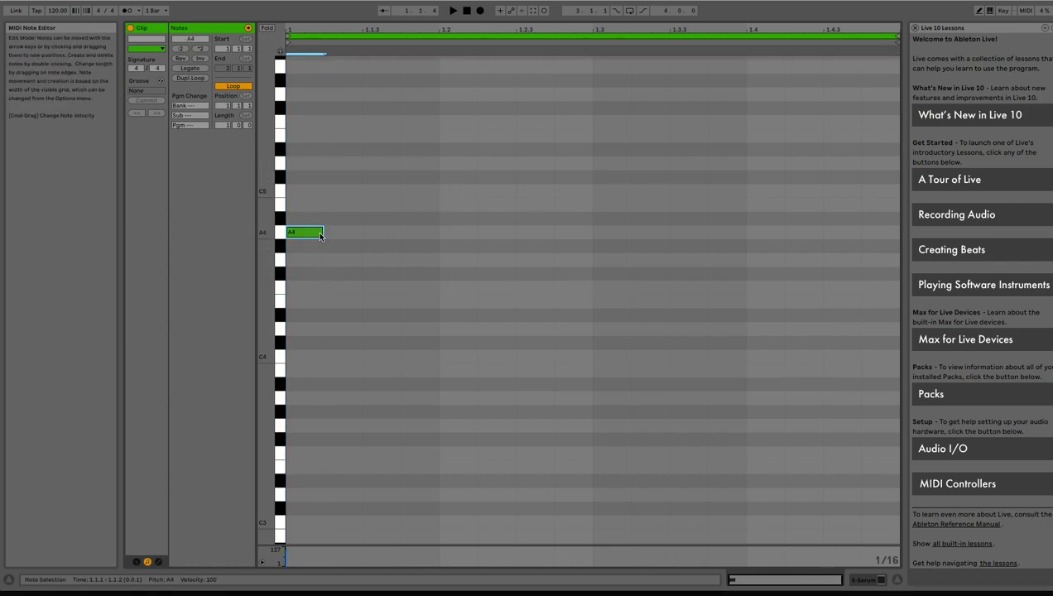
pyautogui.moveTo(313, 233); pyautogui.dragTo(313, 330)
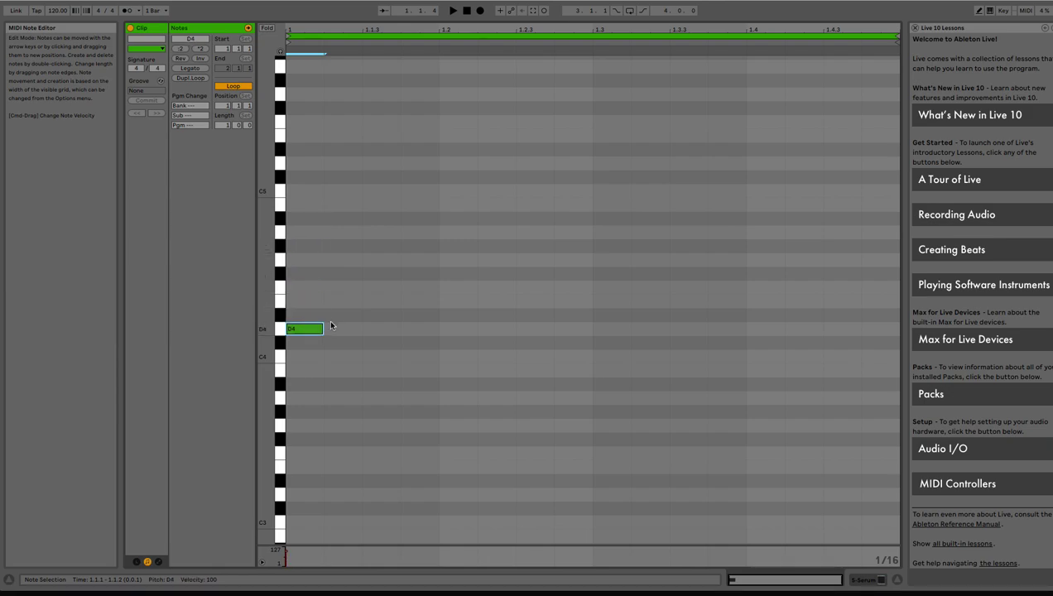
pyautogui.doubleClick(346, 286)
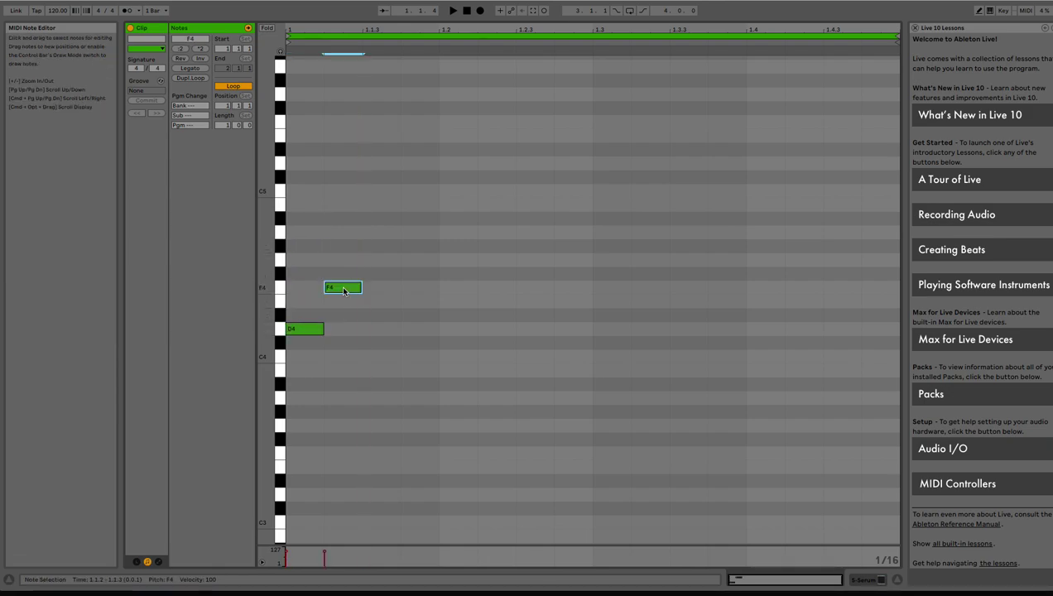
pyautogui.doubleClick(382, 261)
pyautogui.moveTo(382, 262); pyautogui.dragTo(301, 381)
pyautogui.click(416, 285)
pyautogui.doubleClick(416, 288)
# Duplicate the one-beat arpeggio three times to fill the bar
pyautogui.press('super+d')
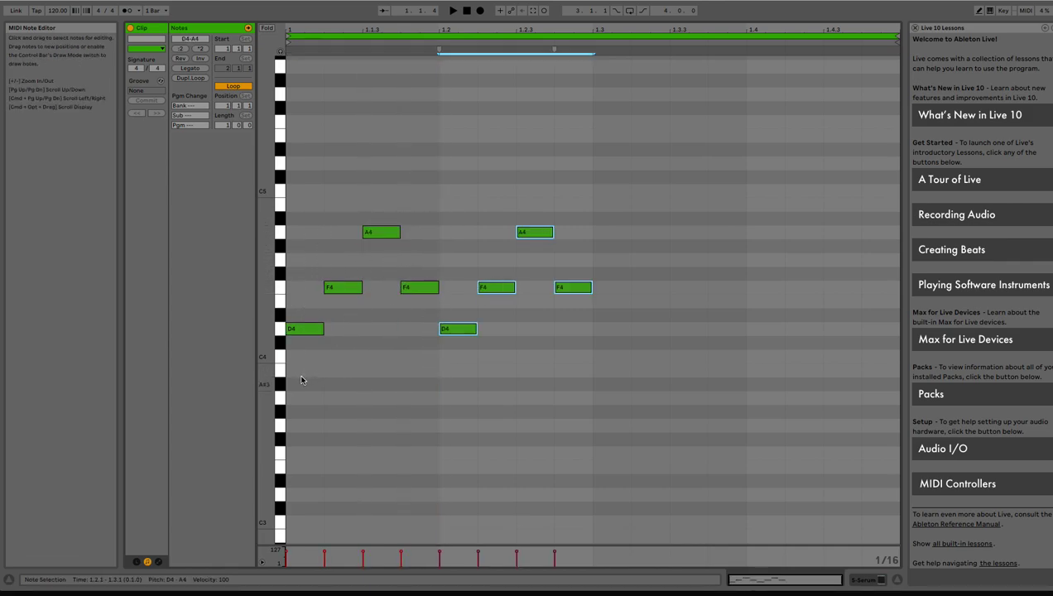
pyautogui.press('super+d')
pyautogui.press('super+d')
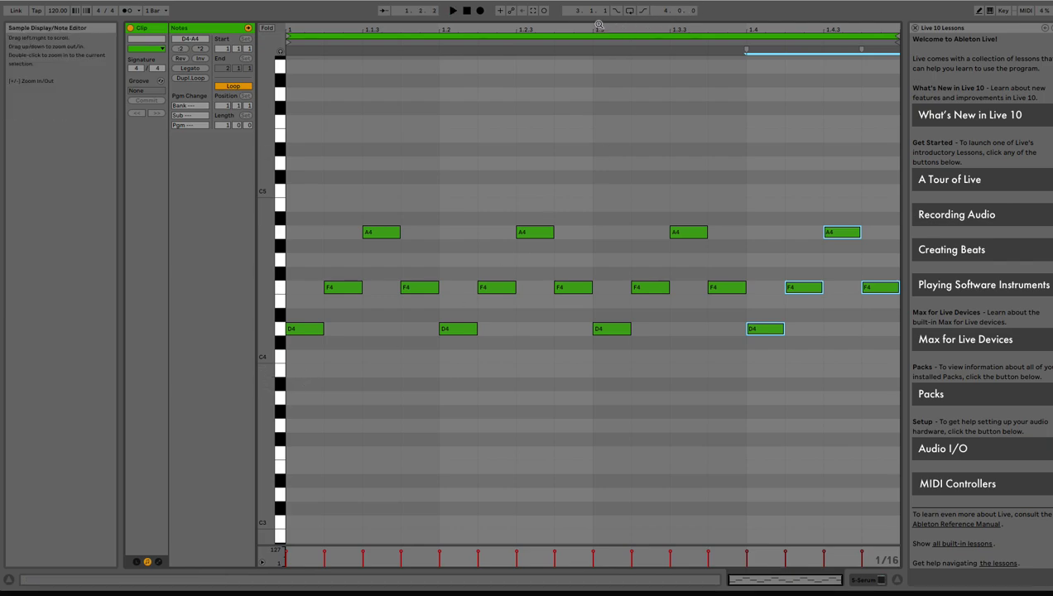
# Shrink the note editor to reveal the session clips and launch the Serum track's second clip
pyautogui.moveTo(580, 22); pyautogui.dragTo(561, 301)
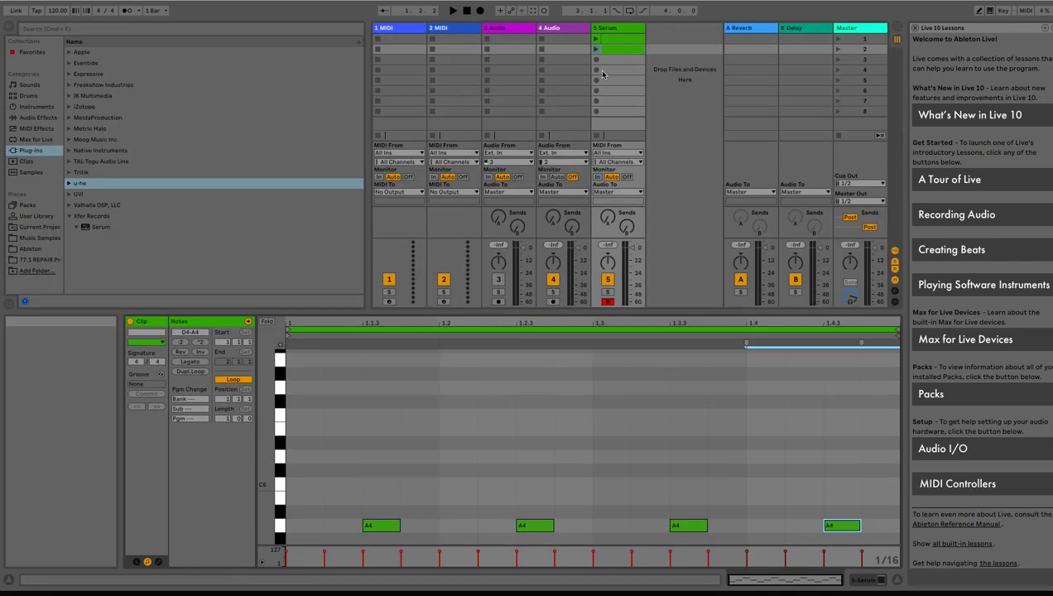
pyautogui.click(601, 54)
pyautogui.click(596, 50)
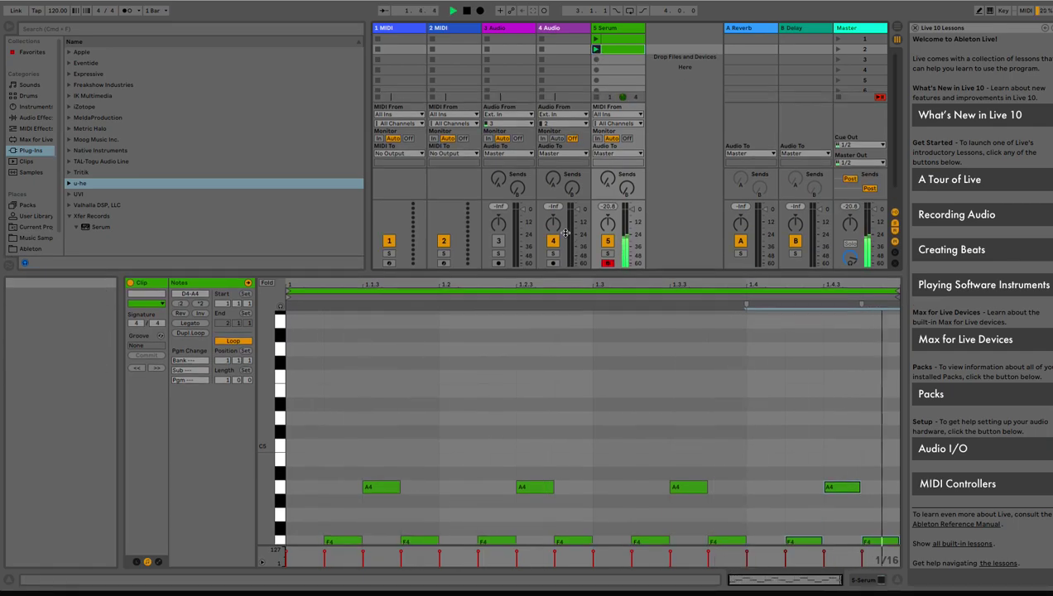
# Enlarge the note editor and try an A3 note beneath the first D4
pyautogui.moveTo(566, 317); pyautogui.dragTo(517, 24)
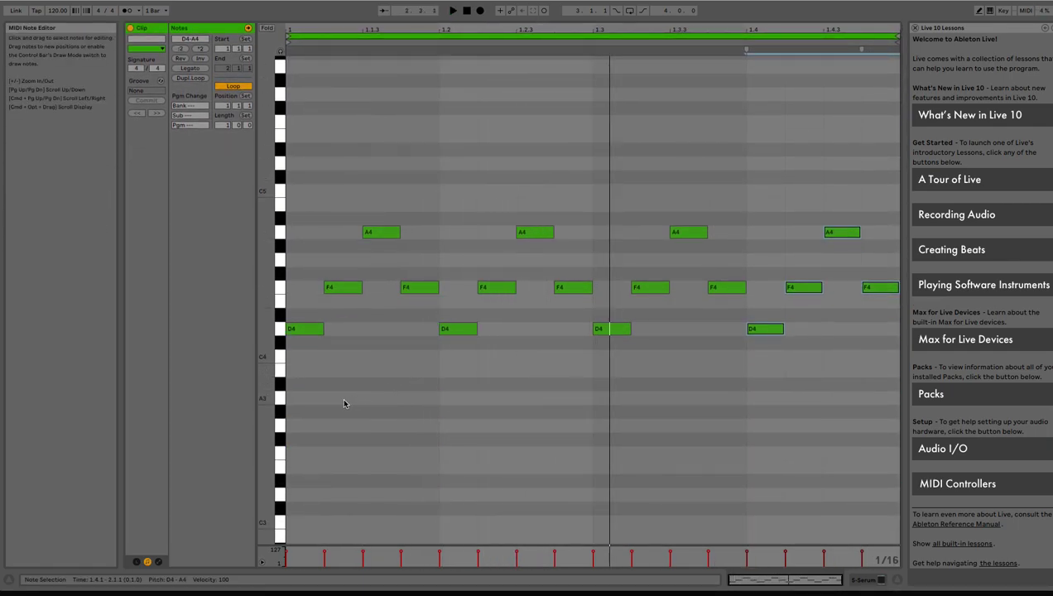
pyautogui.doubleClick(304, 401)
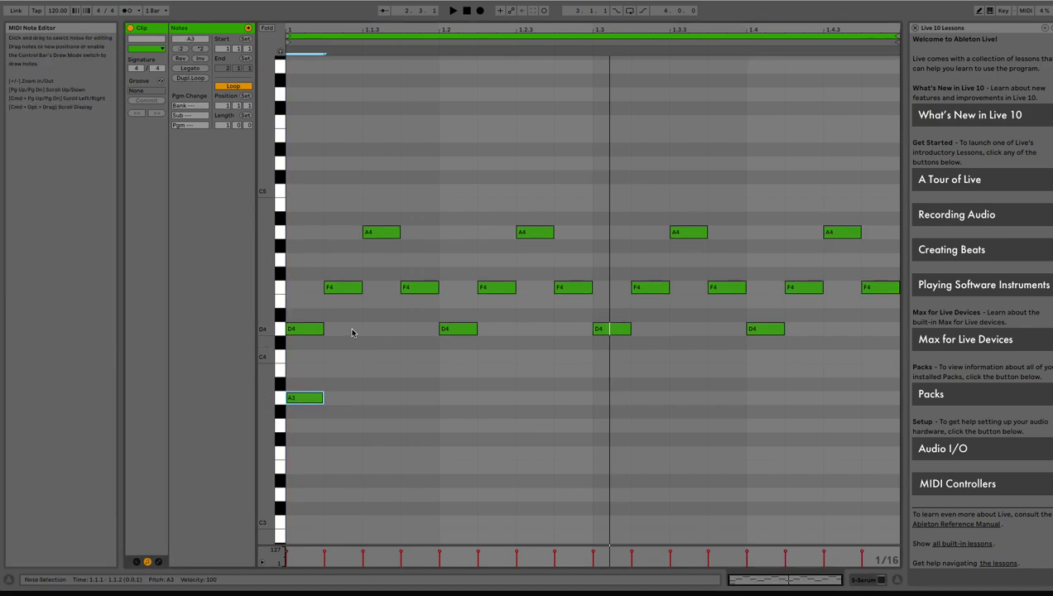
pyautogui.doubleClick(318, 399)
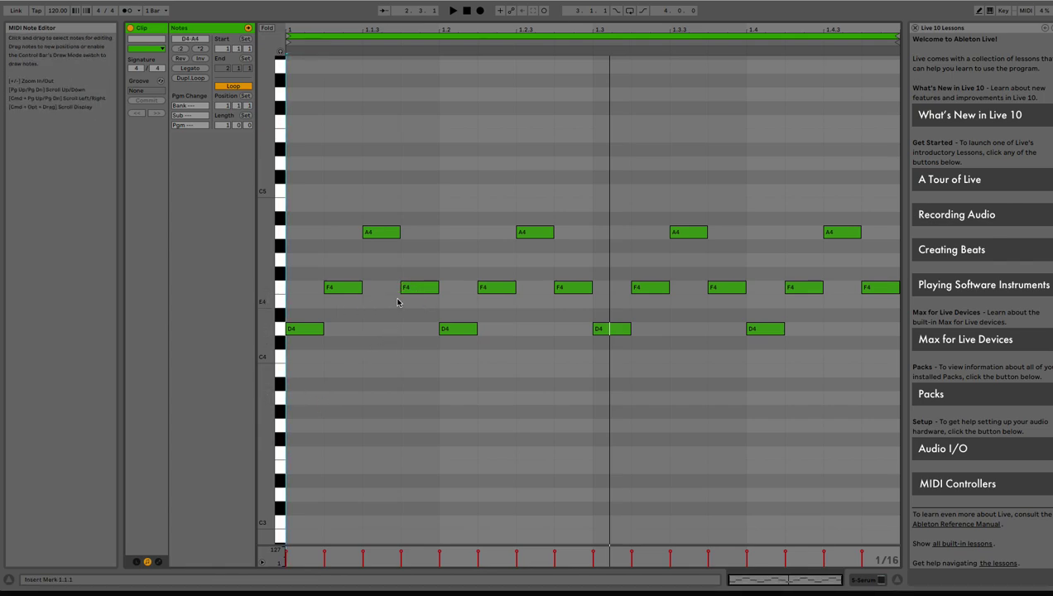
# Transpose the two F4 notes in the first beat to E4 and G4
pyautogui.click(347, 289)
pyautogui.press('Down')
pyautogui.click(418, 290)
pyautogui.press('Up')
pyautogui.press('Up')
# Transpose the two F4 notes in the second beat to C4 and A#4
pyautogui.click(481, 289)
pyautogui.press('Down')
pyautogui.press('Down')
pyautogui.press('Down')
pyautogui.press('Down')
pyautogui.press('Down')
pyautogui.press('Right')
pyautogui.press('Left')
pyautogui.click(570, 288)
pyautogui.press('Up')
pyautogui.press('Up')
pyautogui.press('Up')
pyautogui.press('Up')
pyautogui.press('Up')
# Transpose the two F4 notes in the third beat to E4 and G4
pyautogui.click(646, 288)
pyautogui.press('Down')
pyautogui.click(724, 287)
pyautogui.press('Up')
pyautogui.press('Up')
# Transpose the two F4 notes in the fourth beat to C4 and A#4 and play the clip
pyautogui.click(810, 287)
pyautogui.press('Down')
pyautogui.press('Down')
pyautogui.press('Down')
pyautogui.press('Down')
pyautogui.press('Down')
pyautogui.click(878, 287)
pyautogui.press('Up')
pyautogui.press('Up')
pyautogui.press('Up')
pyautogui.press('Up')
pyautogui.press('Up')
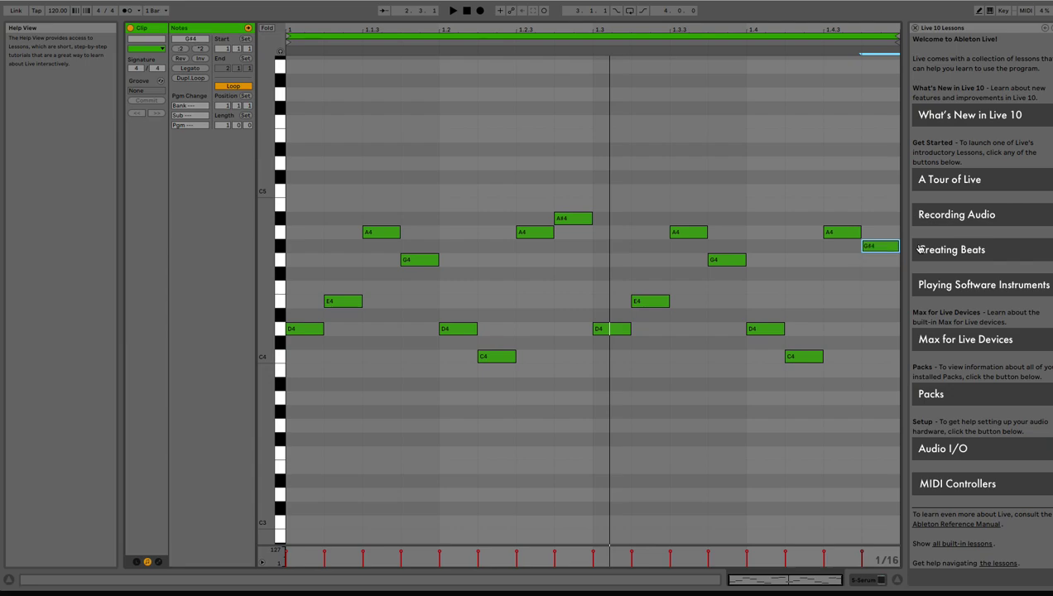
pyautogui.press('space')
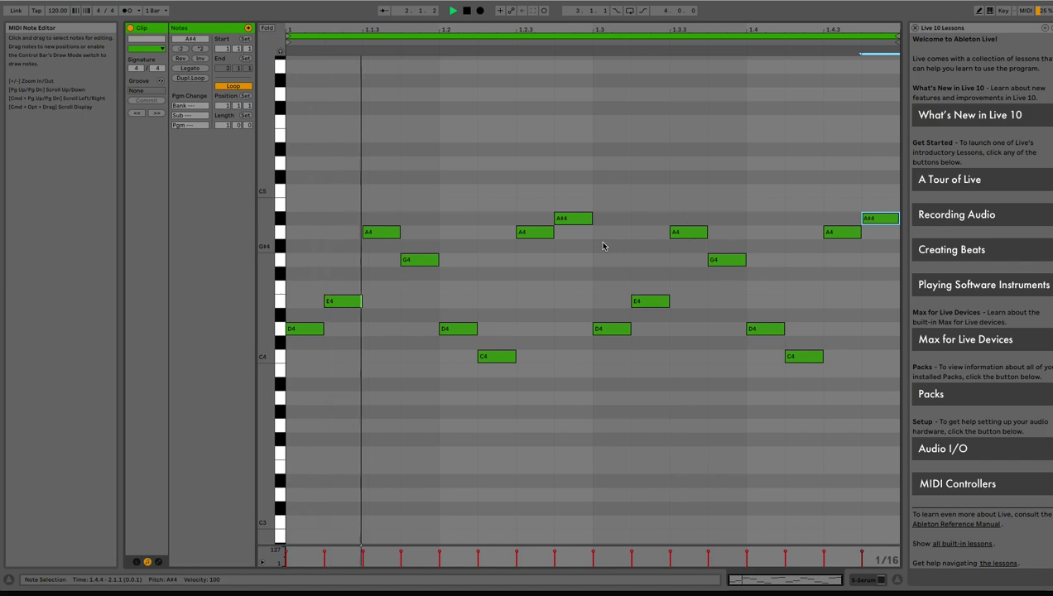
# Add sixteenth notes A3, D4, F4 and F4 beneath the first beat's melody as the triad voice
pyautogui.doubleClick(300, 401)
pyautogui.doubleClick(342, 329)
pyautogui.doubleClick(387, 288)
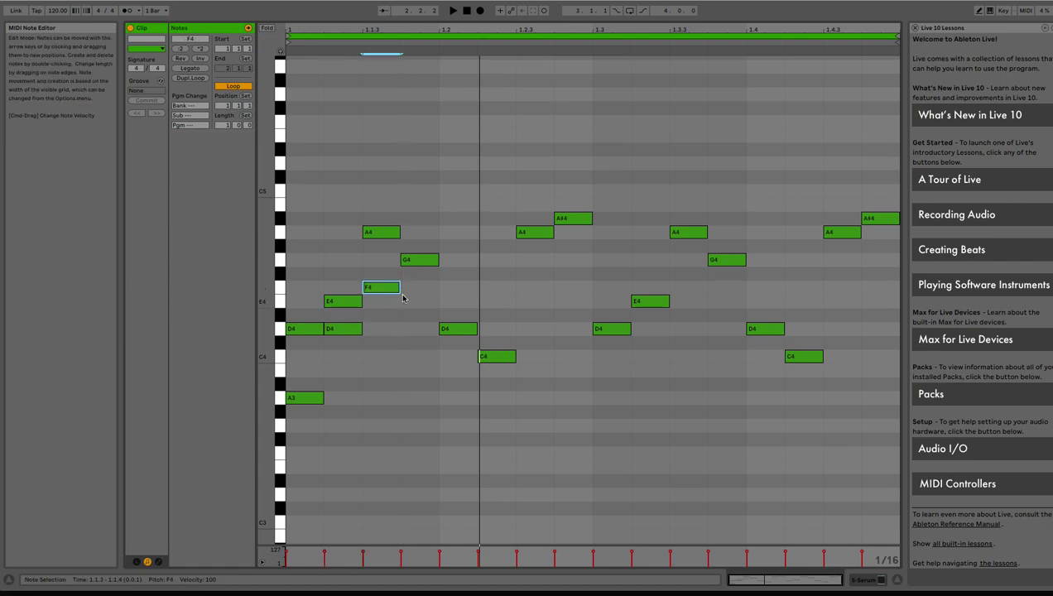
pyautogui.doubleClick(414, 292)
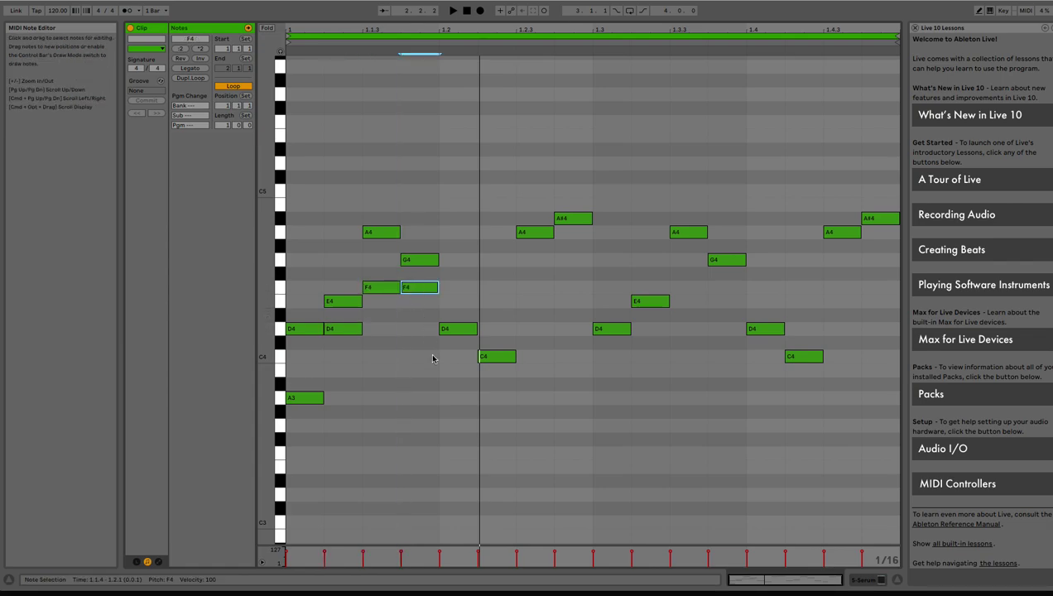
# Add triad-voice sixteenth notes A3, A3, F4 and A4 beneath the second beat's melody
pyautogui.doubleClick(456, 400)
pyautogui.doubleClick(499, 399)
pyautogui.doubleClick(534, 287)
pyautogui.doubleClick(589, 232)
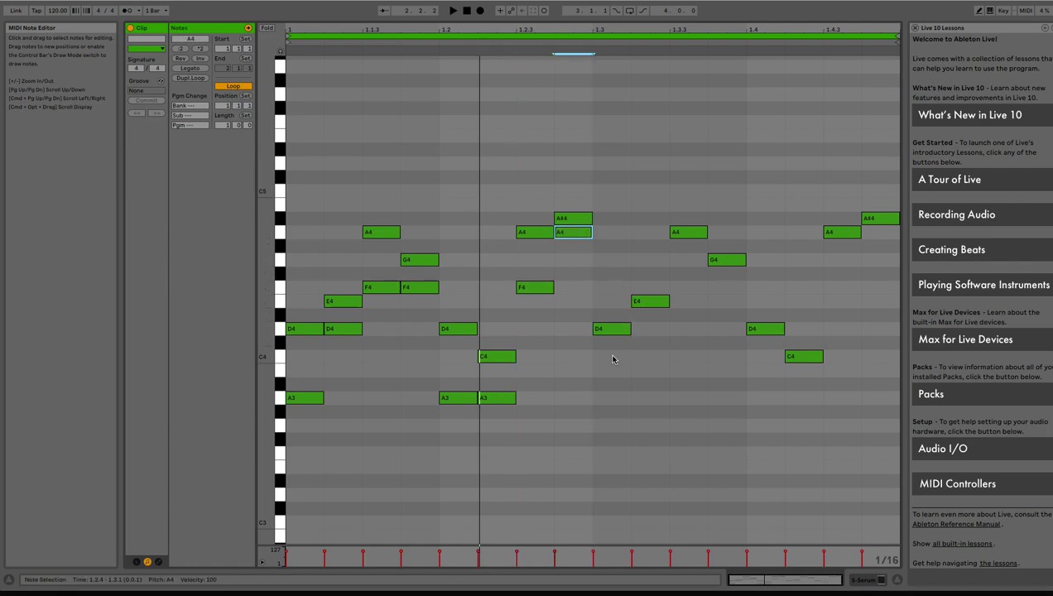
# Add triad-voice sixteenth notes A3, D4, F4 and F4 beneath the third beat's melody
pyautogui.doubleClick(604, 399)
pyautogui.doubleClick(647, 328)
pyautogui.doubleClick(684, 287)
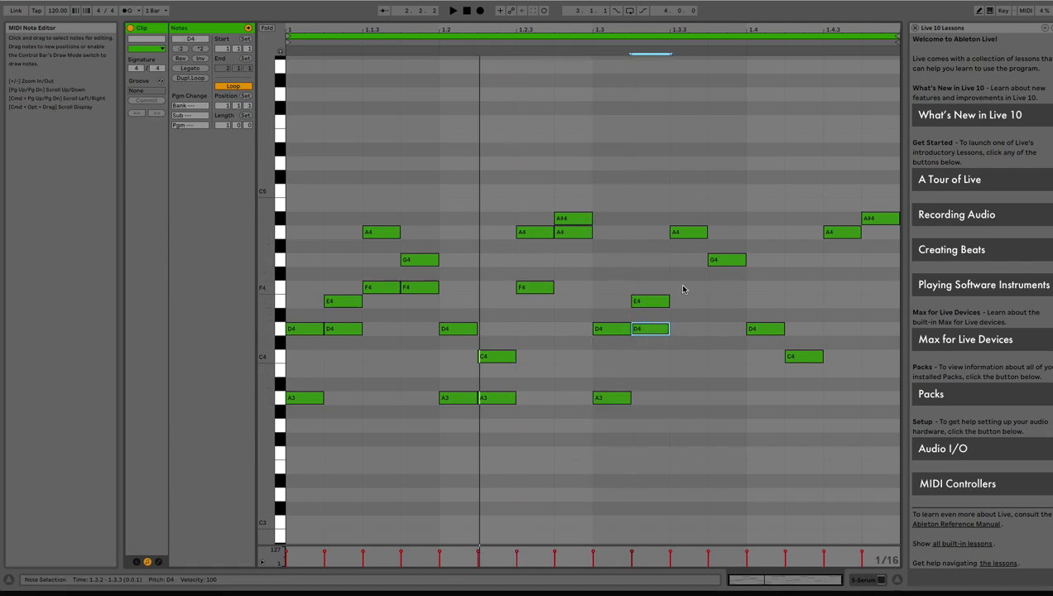
pyautogui.doubleClick(726, 287)
# Add triad-voice sixteenth notes A3, A3, F4 and A4 beneath the fourth beat's melody and play the clip
pyautogui.doubleClick(757, 398)
pyautogui.doubleClick(799, 398)
pyautogui.doubleClick(834, 287)
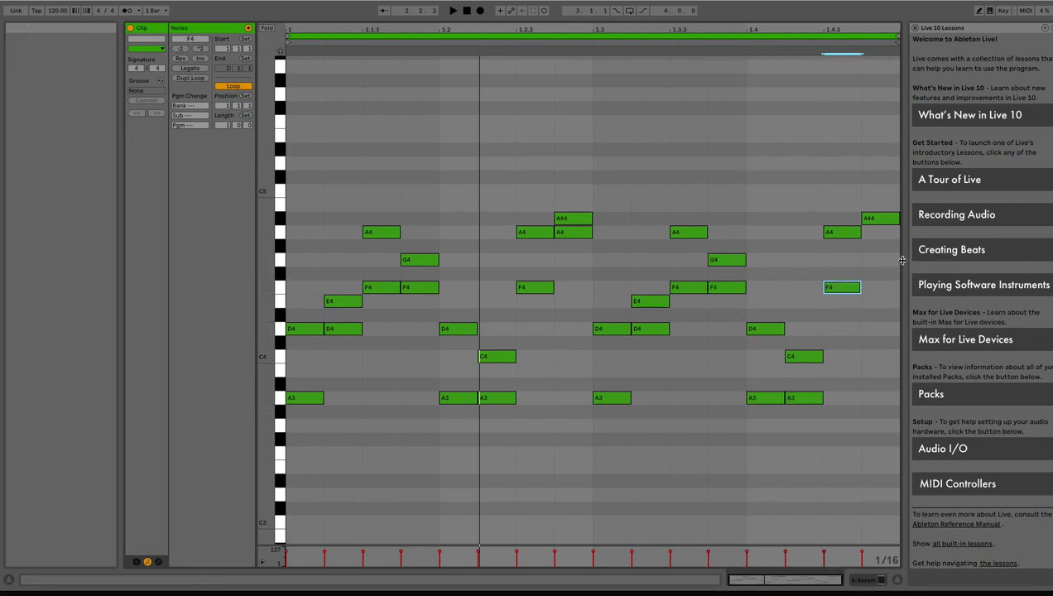
pyautogui.doubleClick(876, 233)
pyautogui.press('space')
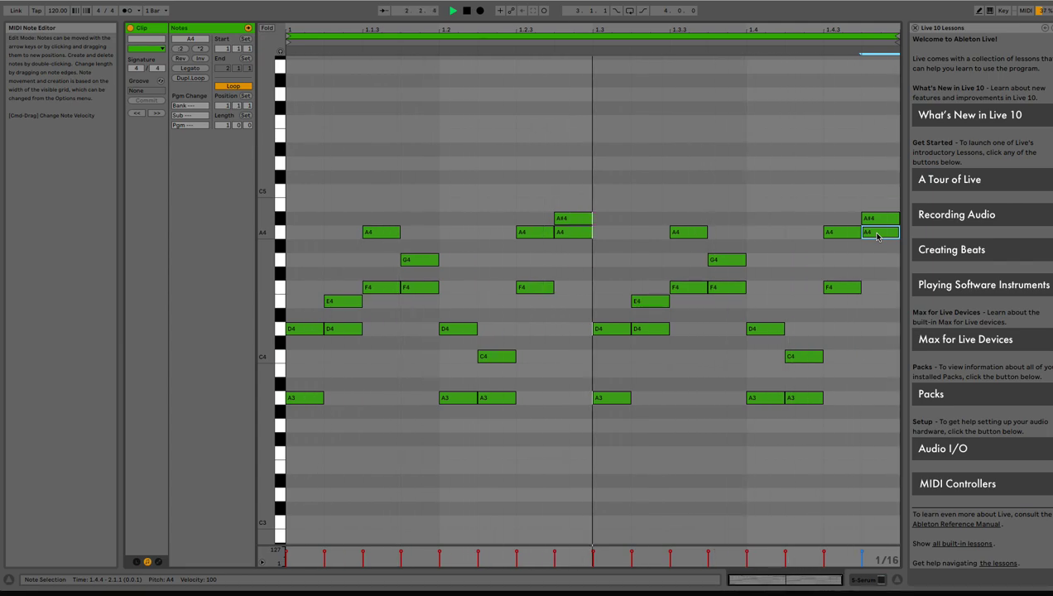
# Transpose all the upper melody notes across the bar up one octave
pyautogui.click(300, 329)
pyautogui.keyDown('shift'); pyautogui.click(327, 308); pyautogui.keyUp('shift')
pyautogui.moveTo(356, 265); pyautogui.dragTo(418, 217)
pyautogui.moveTo(486, 308); pyautogui.dragTo(495, 366)
pyautogui.moveTo(517, 254); pyautogui.dragTo(525, 236)
pyautogui.moveTo(575, 208); pyautogui.dragTo(575, 218)
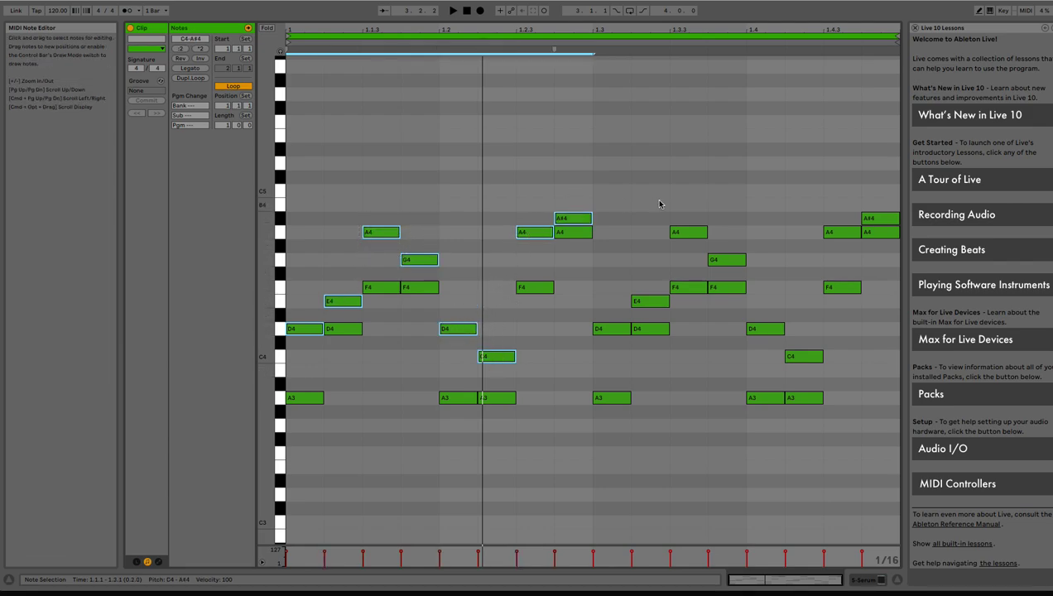
pyautogui.moveTo(618, 286); pyautogui.dragTo(645, 302)
pyautogui.moveTo(670, 249); pyautogui.dragTo(746, 219)
pyautogui.moveTo(770, 301); pyautogui.dragTo(801, 360)
pyautogui.moveTo(836, 240); pyautogui.dragTo(838, 233)
pyautogui.keyDown('shift'); pyautogui.click(886, 218); pyautogui.keyUp('shift')
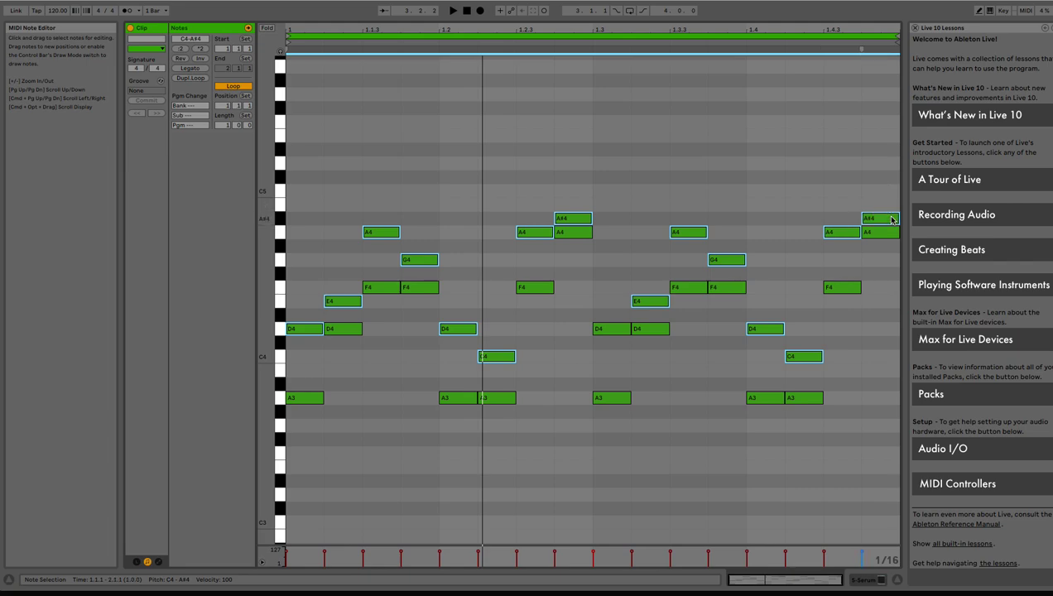
pyautogui.hotkey('shift', 'Up')
# Transpose every note in the clip down one octave and play the clip
pyautogui.hotkey('ctrl', 'a')
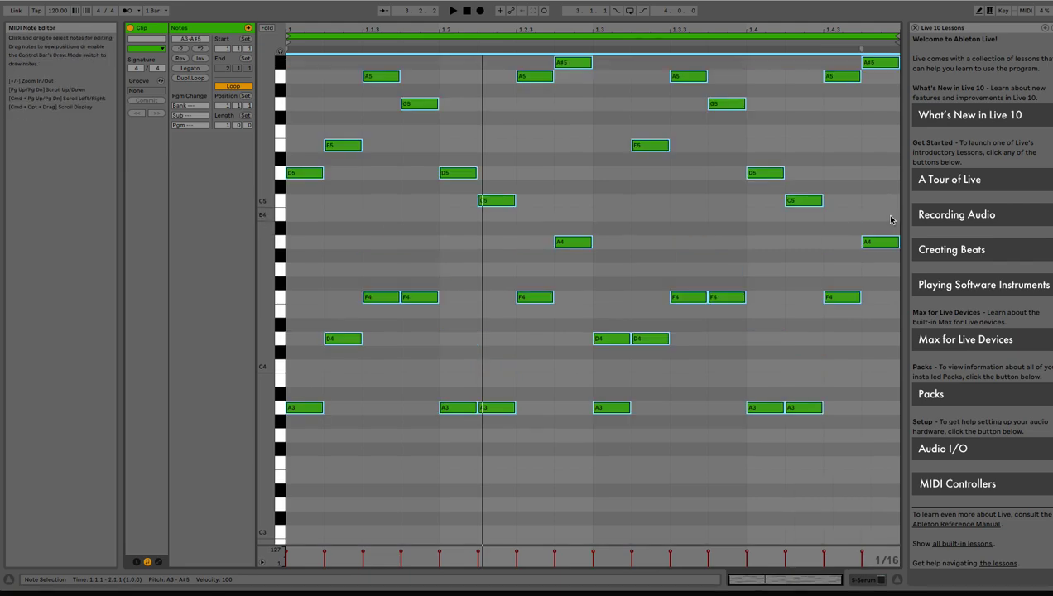
pyautogui.hotkey('shift', 'Down')
pyautogui.press('space')
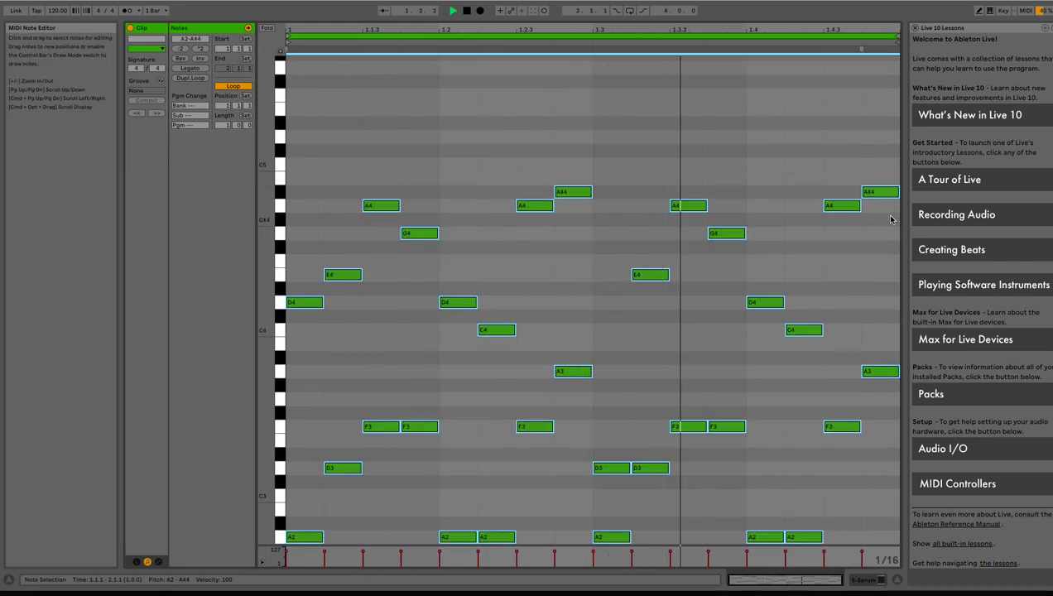
# Lengthen the lower-voice F3 and A2 at 1.1.3 and 1.2, D3 at 1.3, and F3 and A2 at 1.3.3 and 1.4 to eighth notes; play the clip
pyautogui.scroll(-3, 632, 309)
pyautogui.click(453, 406)
pyautogui.press('space')
pyautogui.click(398, 349)
pyautogui.moveTo(397, 349); pyautogui.dragTo(438, 349)
pyautogui.moveTo(476, 458); pyautogui.dragTo(514, 458)
pyautogui.moveTo(627, 389); pyautogui.dragTo(679, 384)
pyautogui.moveTo(708, 348); pyautogui.dragTo(745, 349)
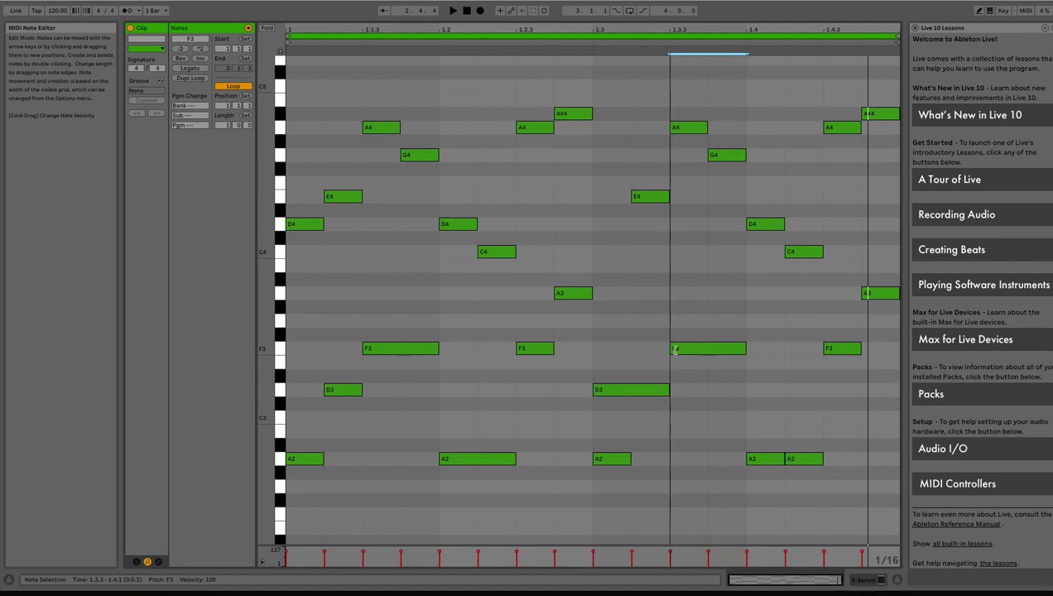
pyautogui.moveTo(781, 459); pyautogui.dragTo(823, 455)
pyautogui.press('space')
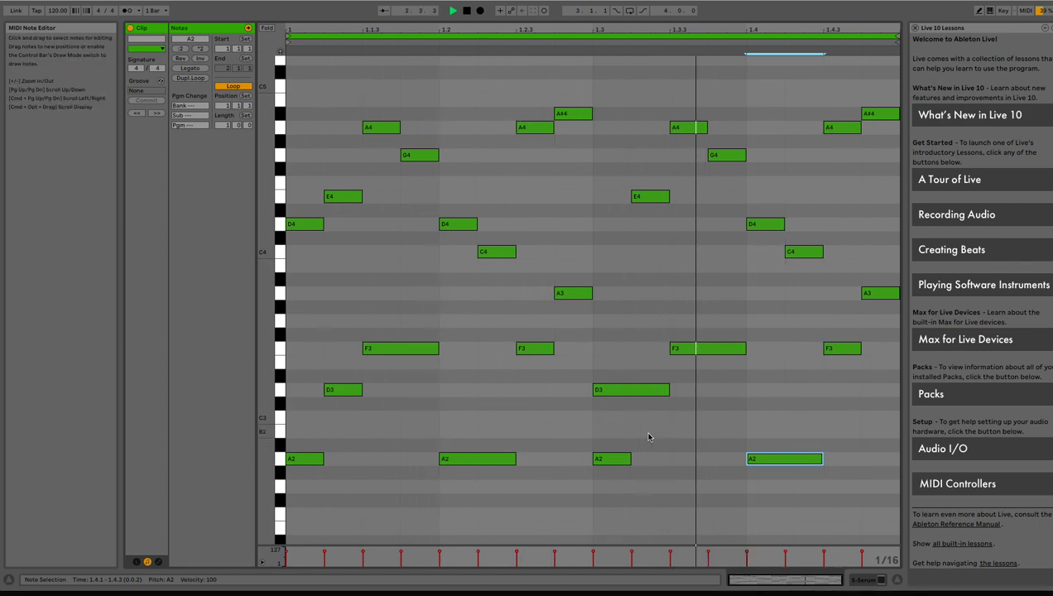
# Transpose the A2 note at the start of beat three up two octaves to A4
pyautogui.click(611, 461)
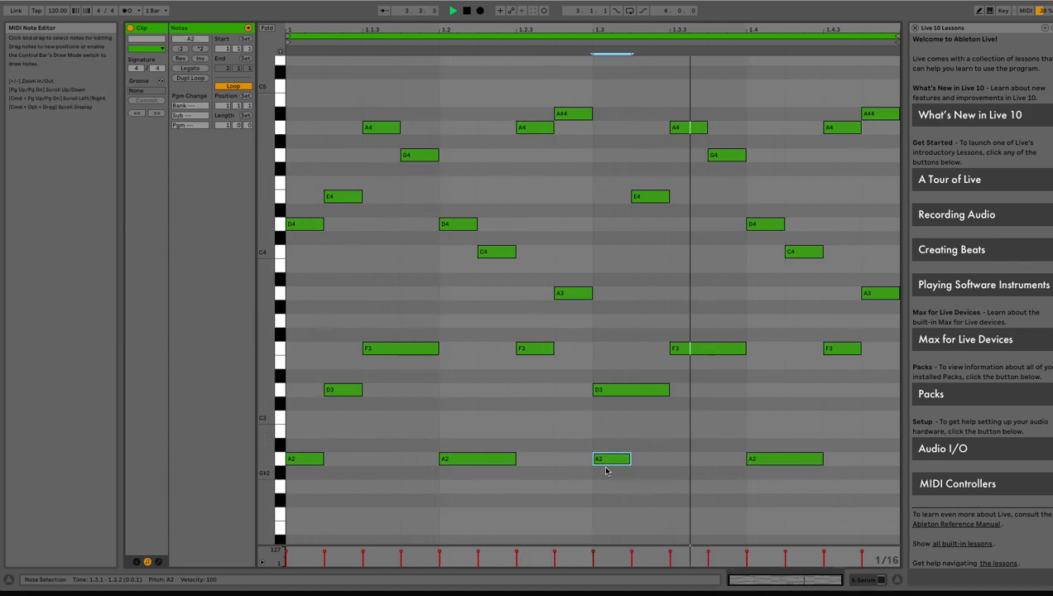
pyautogui.hotkey('shift', 'Up')
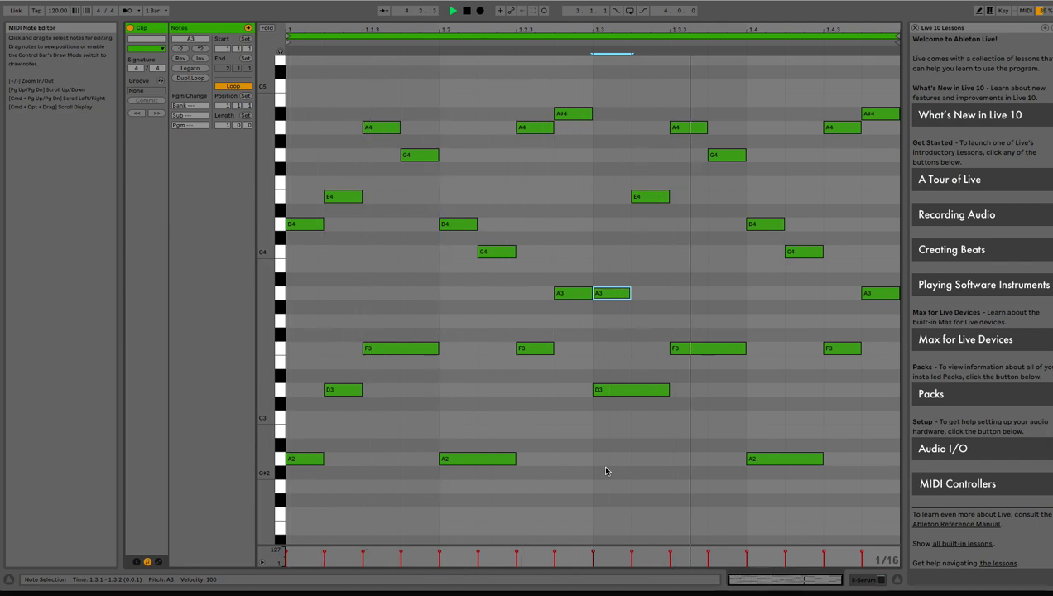
pyautogui.hotkey('shift', 'Up')
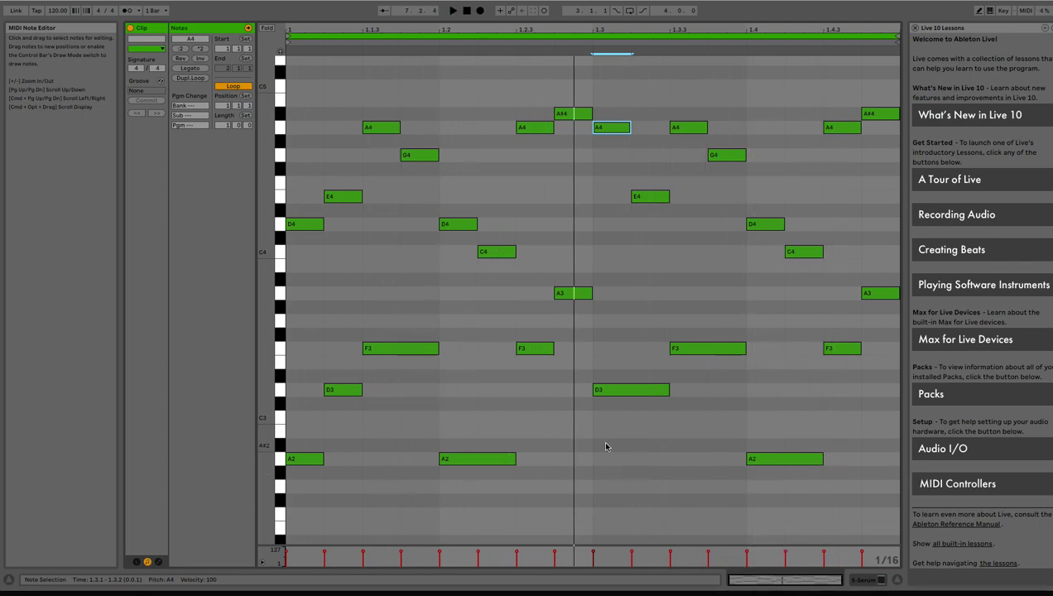
# Delete all notes from the clip and shrink the note editor to reveal the session clips
pyautogui.press('super+a')
pyautogui.press('Delete')
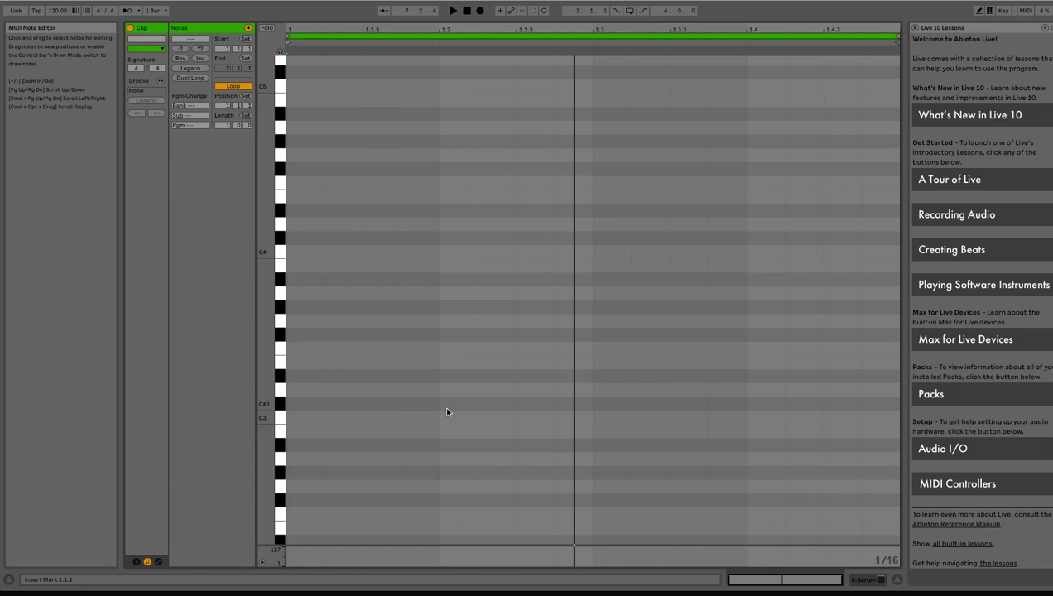
pyautogui.scroll(2, 447, 412)
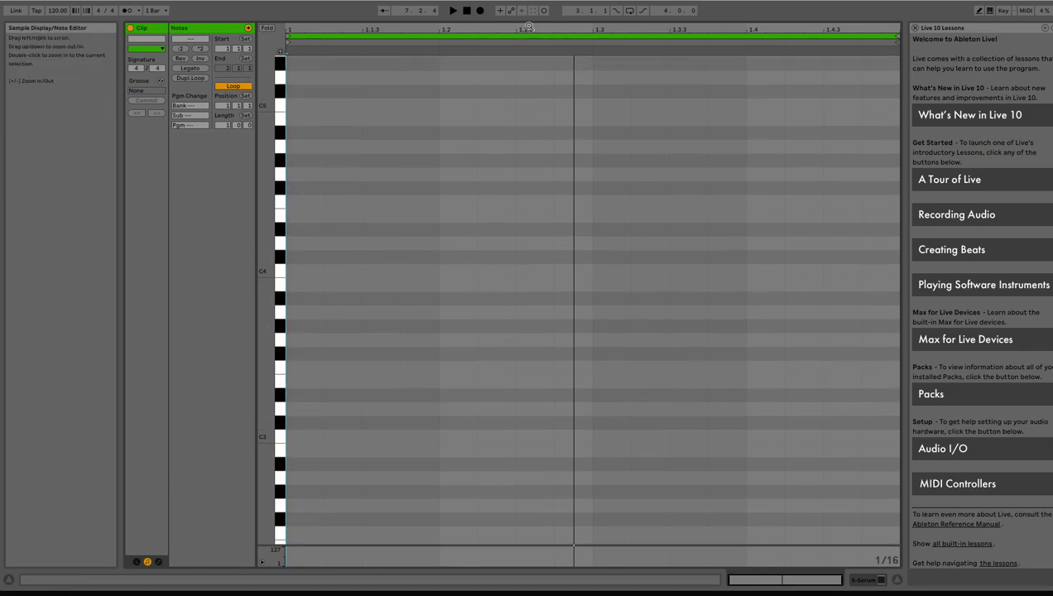
pyautogui.moveTo(530, 20); pyautogui.dragTo(529, 451)
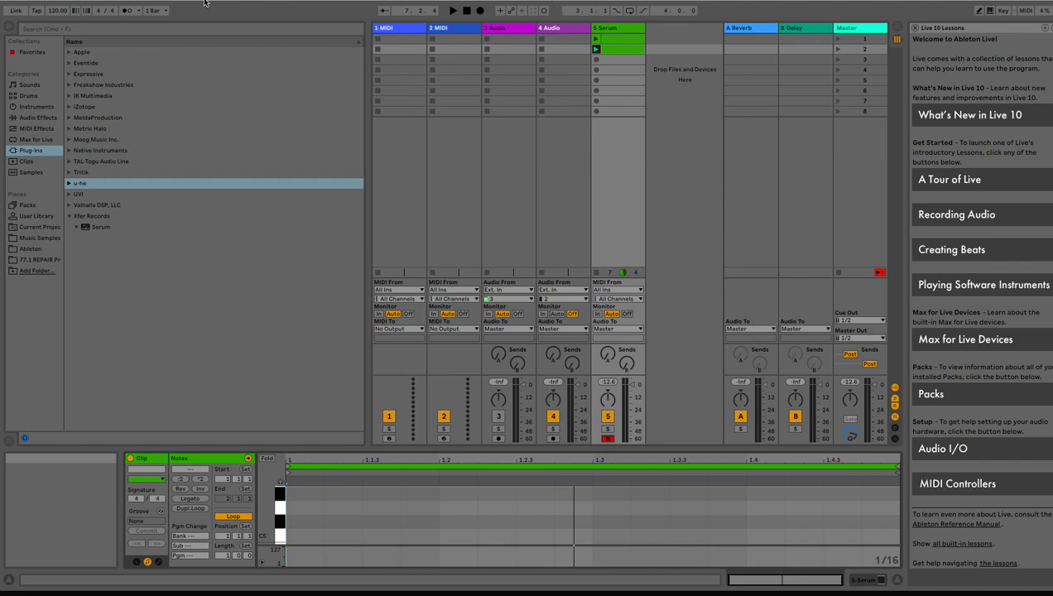
# Switch to Google Chrome, open the Arvo Pärt rehearsal video on YouTube and jump to about 3:11
pyautogui.click(3, 31)
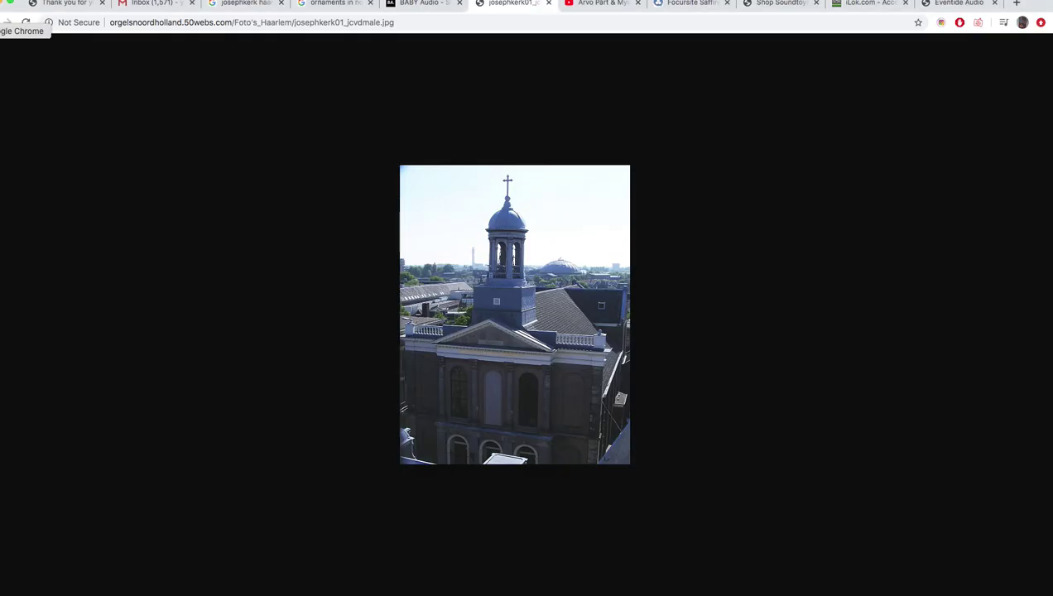
pyautogui.click(612, 5)
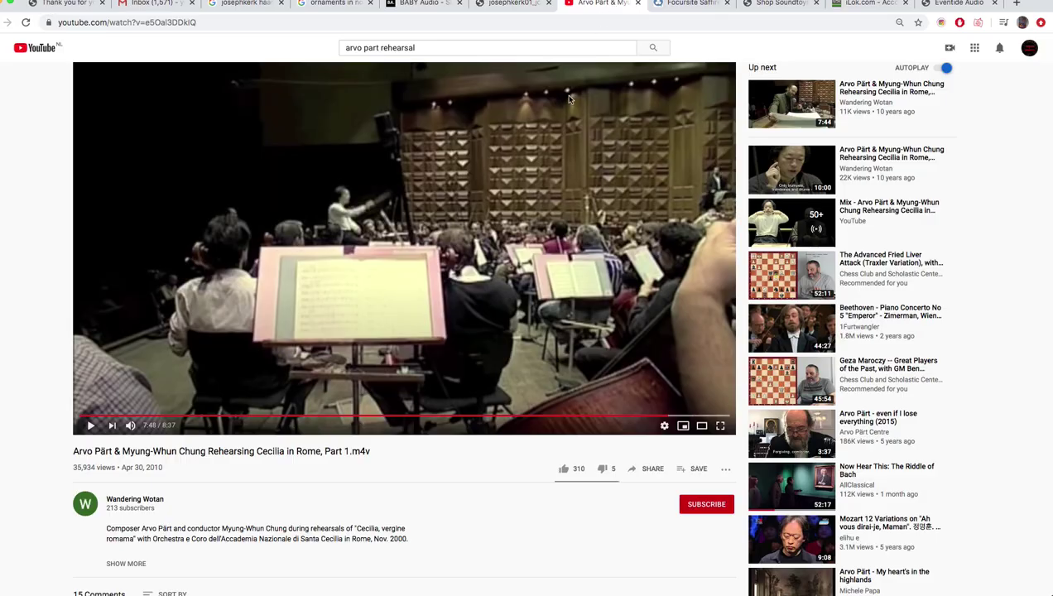
pyautogui.click(322, 415)
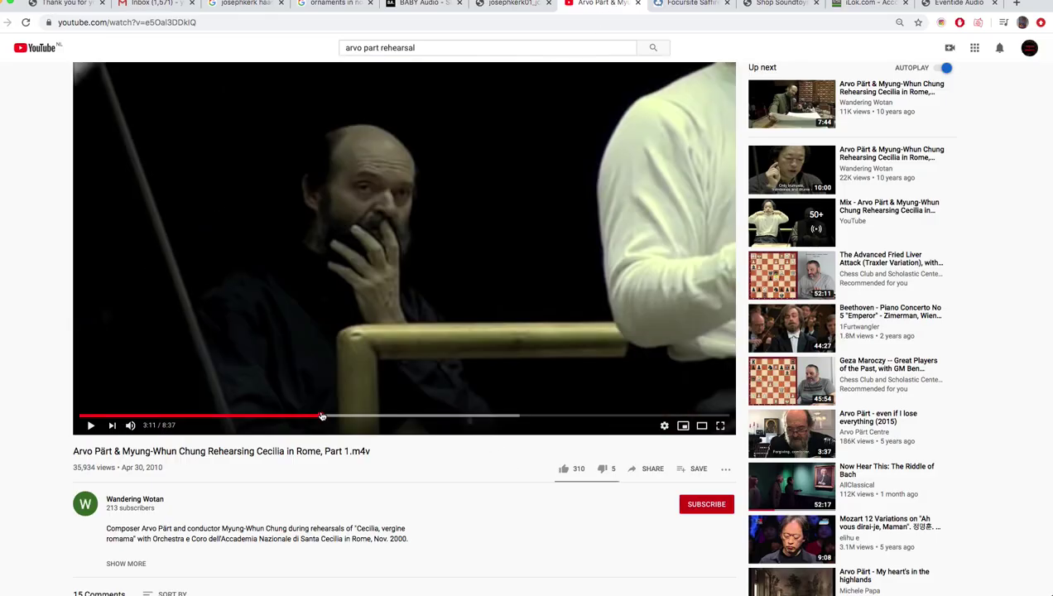